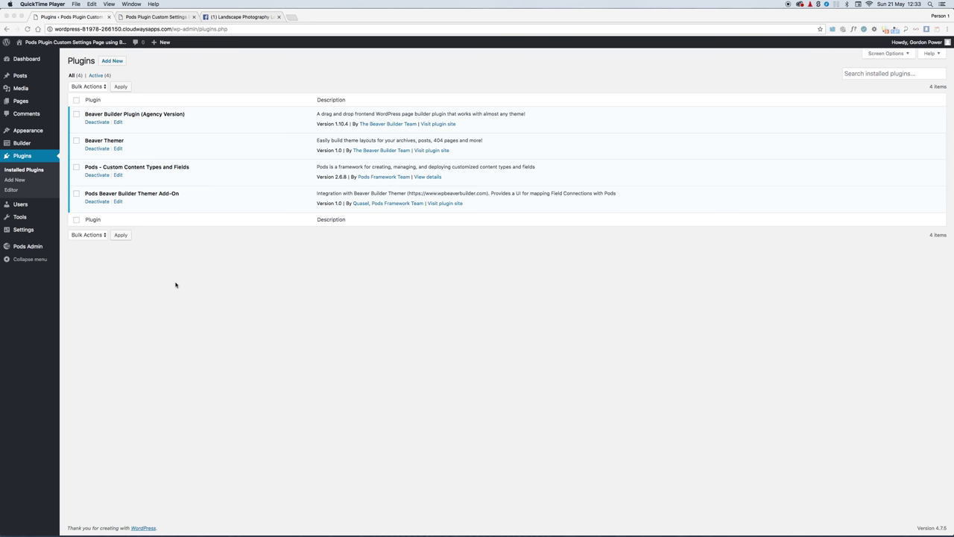
# Step: Start a brand-new pod with the content type Custom Settings Page
pyautogui.click(79, 261)
pyautogui.moveTo(32, 246)
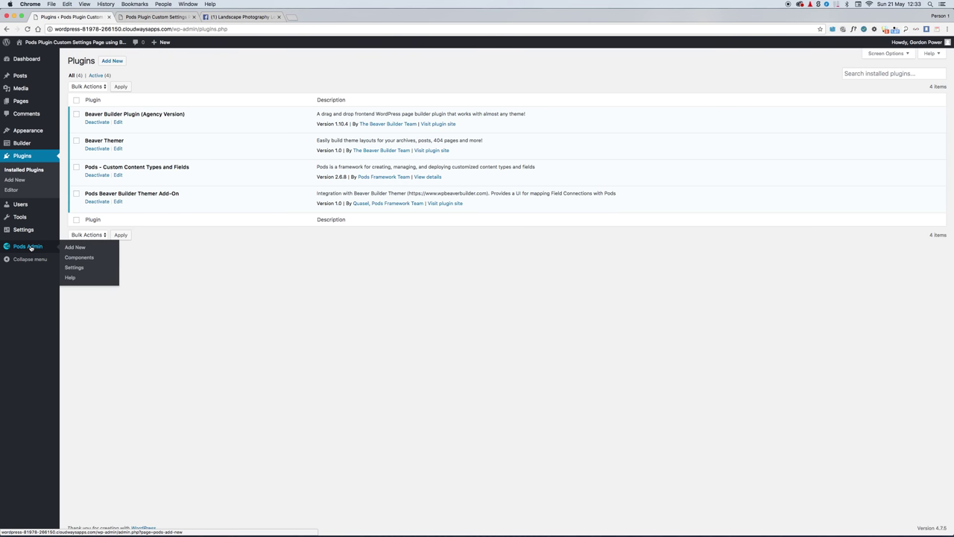
pyautogui.click(75, 249)
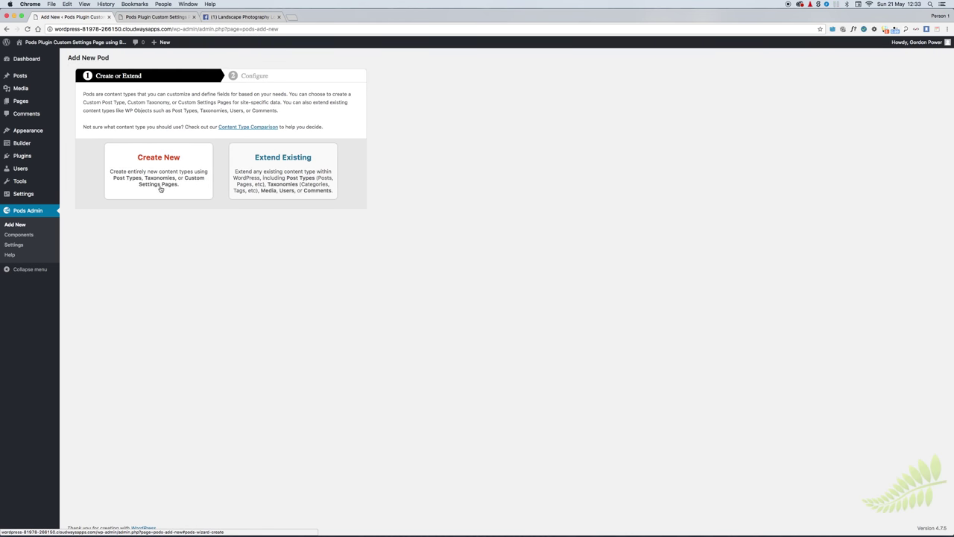
pyautogui.click(159, 158)
pyautogui.click(164, 153)
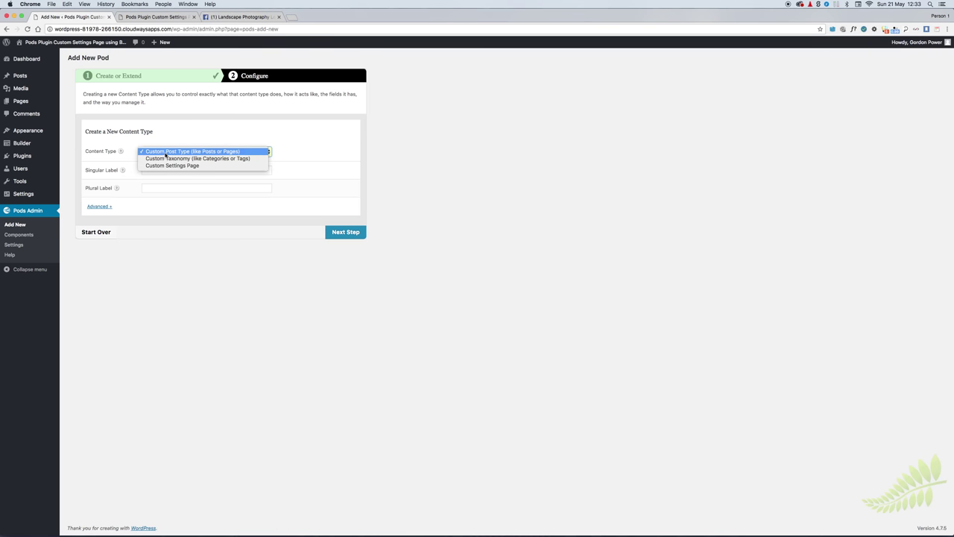
pyautogui.click(171, 165)
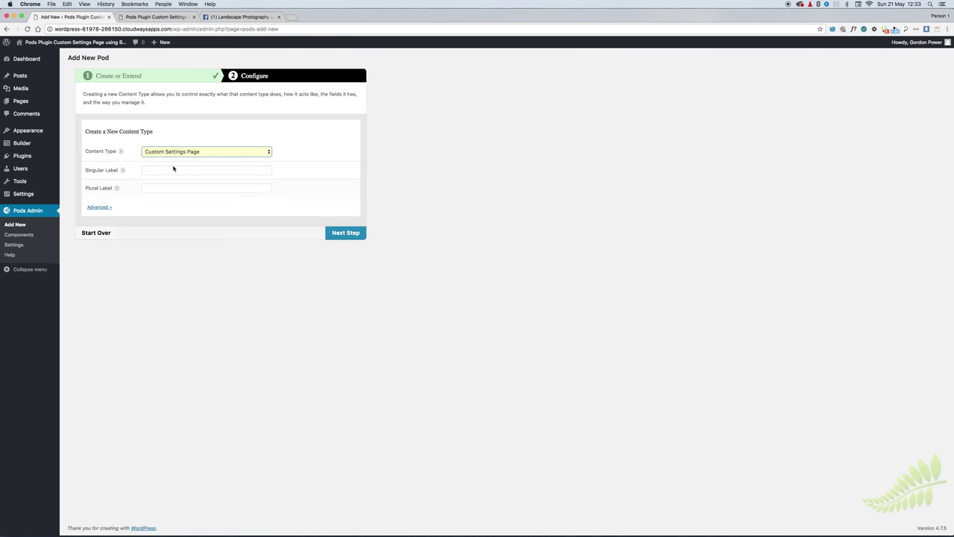
# Step: Title it 'Settings Page' with menu label 'Theme Settings' below Settings, and create the pod
pyautogui.click(159, 170)
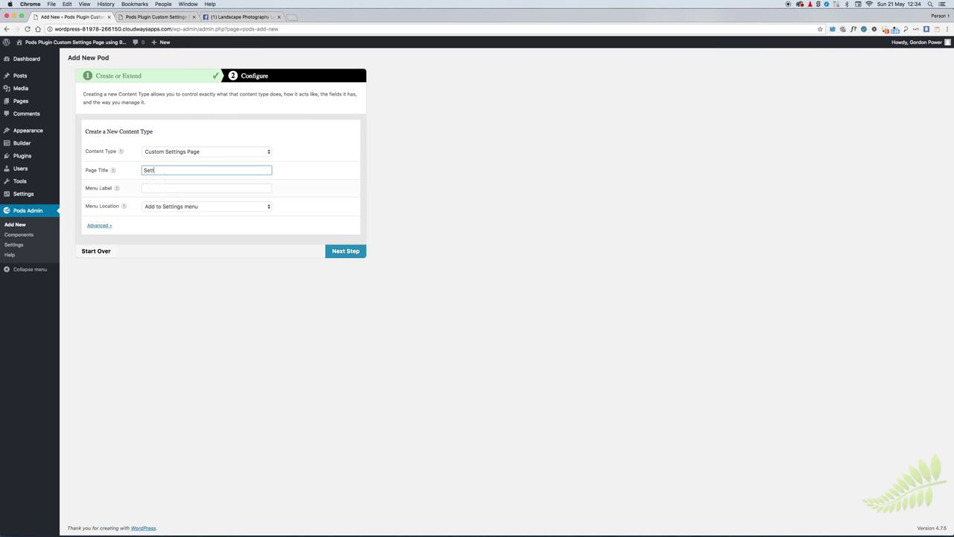
pyautogui.write('Settings Page')
pyautogui.press('Tab')
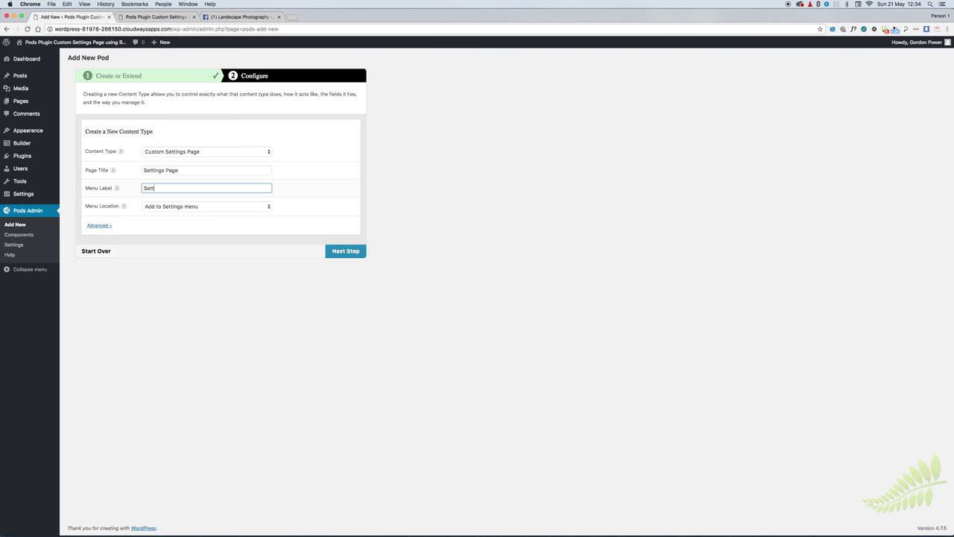
pyautogui.press('BackSpace')
pyautogui.press('BackSpace')
pyautogui.press('BackSpace')
pyautogui.write('theme')
pyautogui.press('BackSpace')
pyautogui.press('BackSpace')
pyautogui.press('BackSpace')
pyautogui.press('BackSpace')
pyautogui.press('BackSpace')
pyautogui.press('BackSpace')
pyautogui.write('Theme Settings')
pyautogui.click(185, 209)
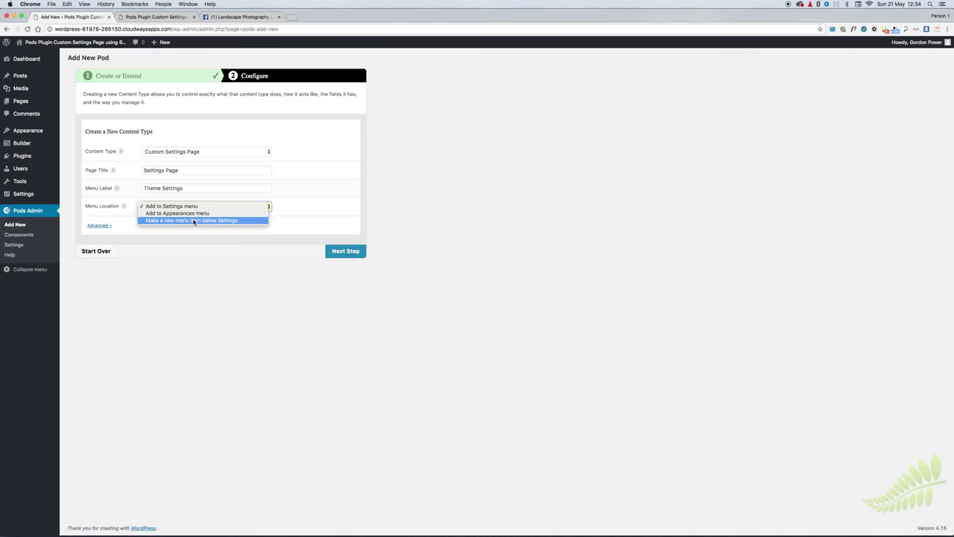
pyautogui.click(193, 221)
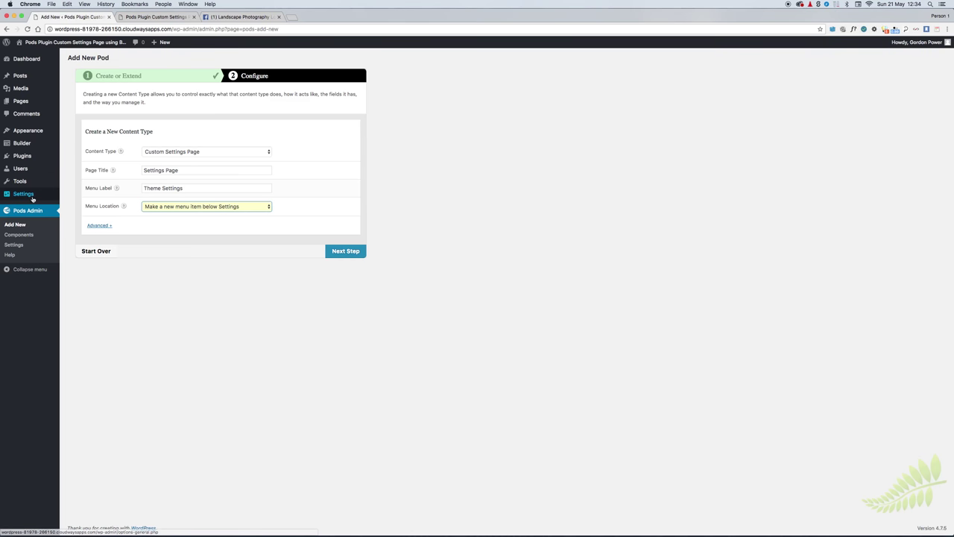
pyautogui.moveTo(23, 195)
pyautogui.click(337, 252)
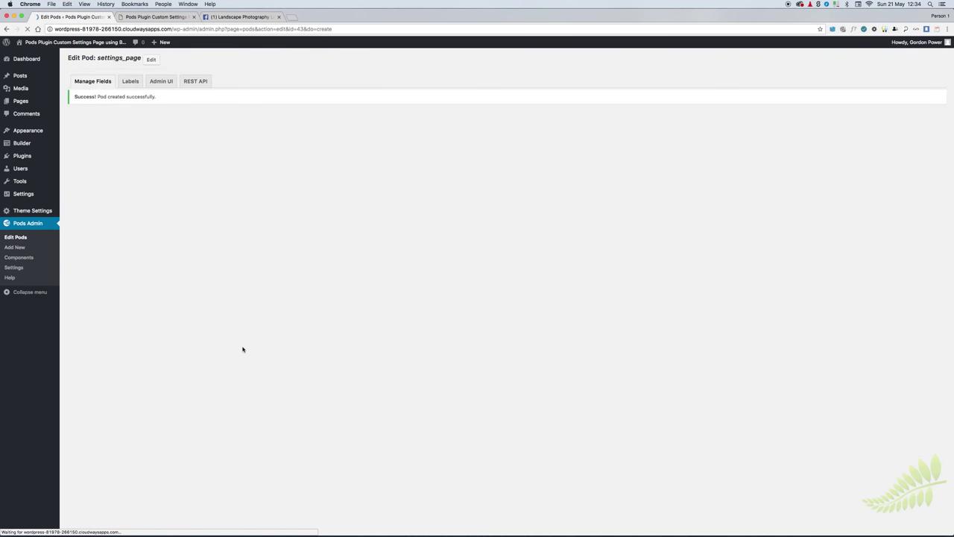
# Step: View the empty Theme Settings page, then reopen the Settings Page pod from Edit Pods
pyautogui.click(30, 214)
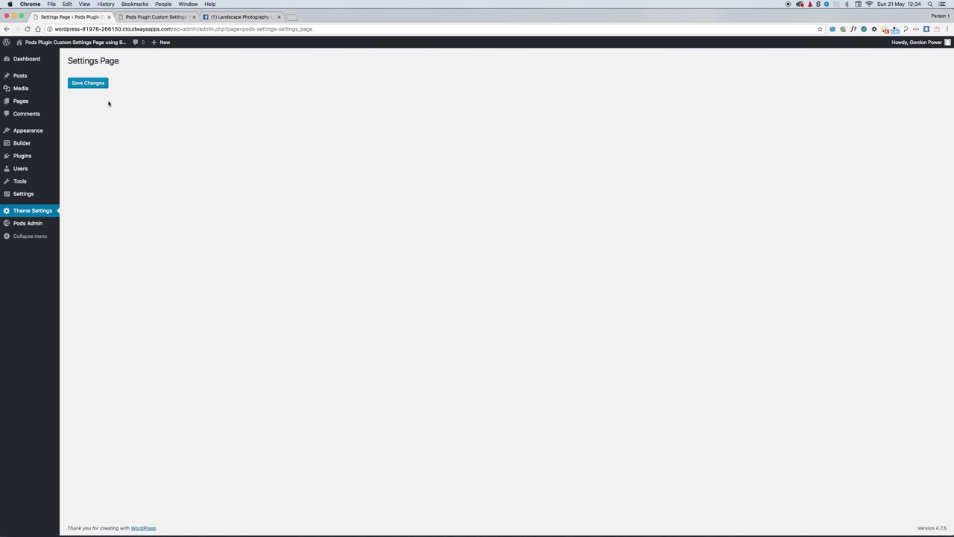
pyautogui.moveTo(30, 225)
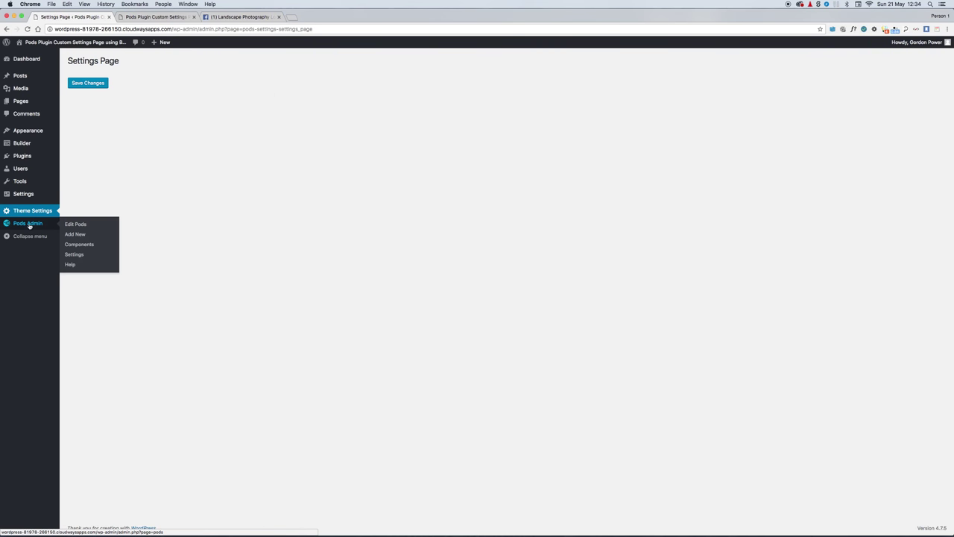
pyautogui.click(78, 226)
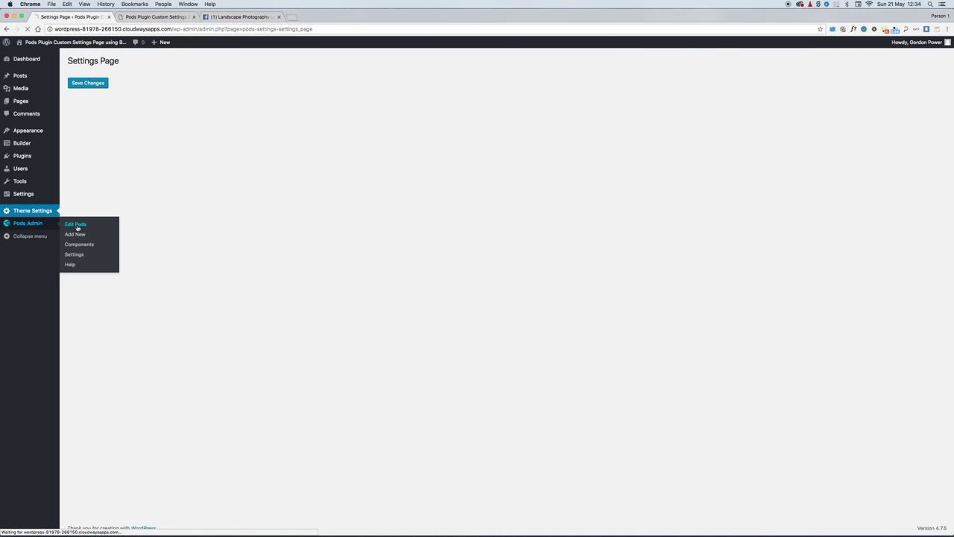
pyautogui.click(76, 118)
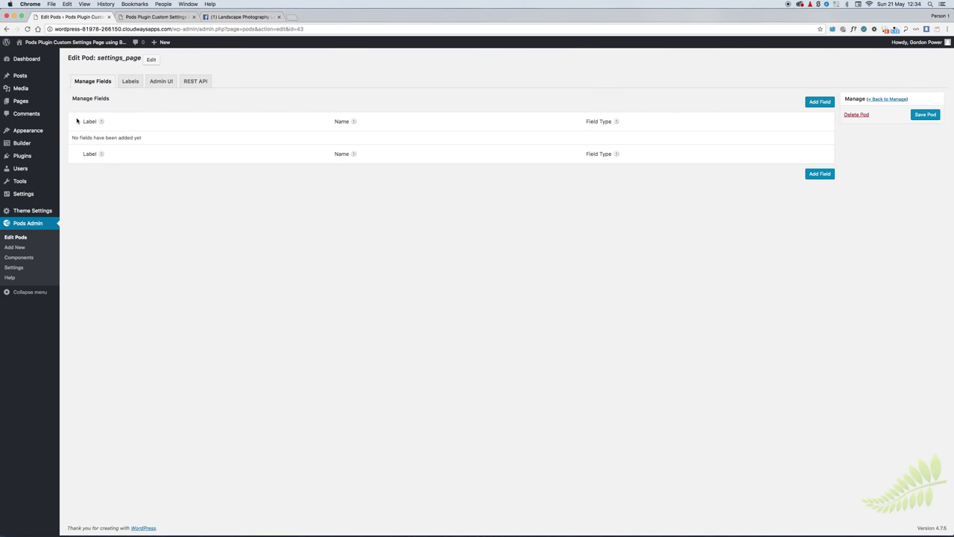
# Step: Add a 'Facebook' Website-type field described 'Insert Facebook Page URL Here'
pyautogui.click(816, 174)
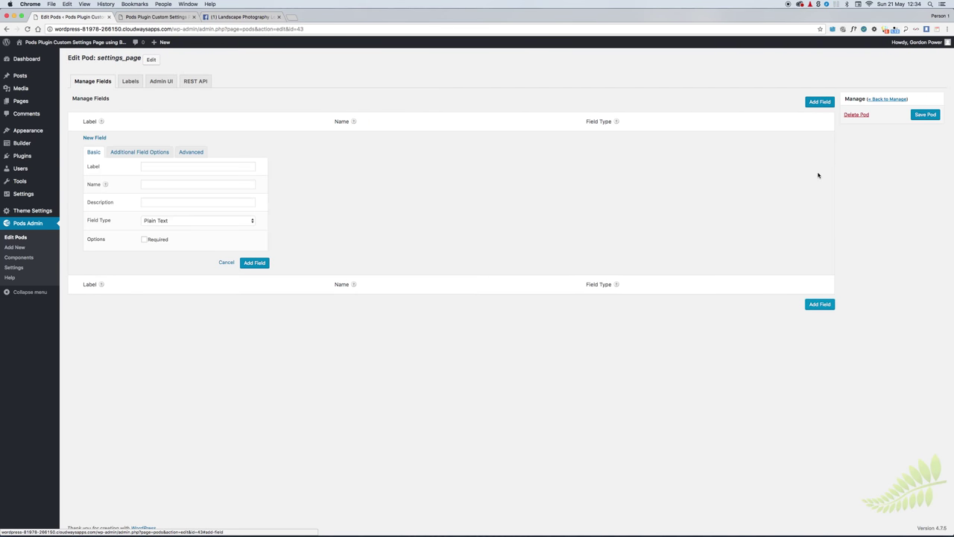
pyautogui.click(161, 167)
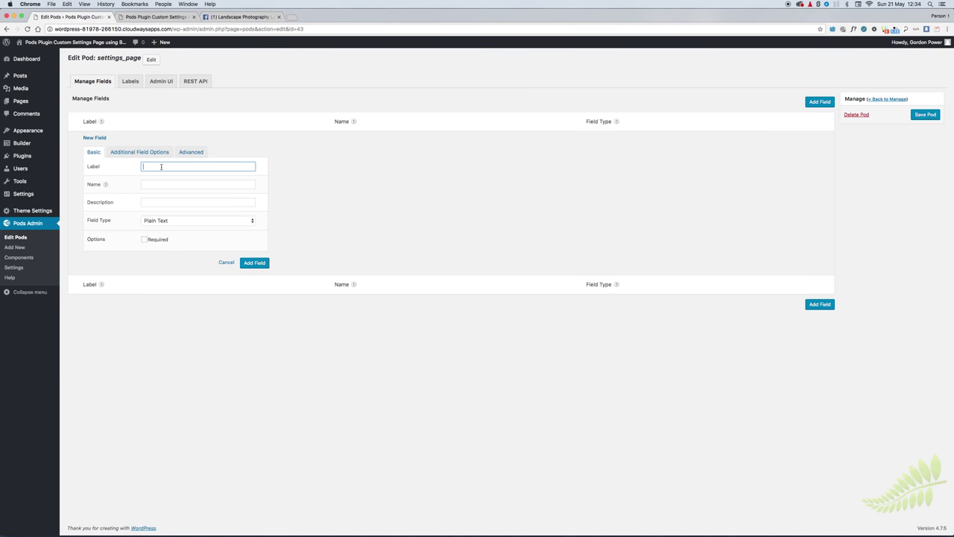
pyautogui.write('Facebook')
pyautogui.press('Tab')
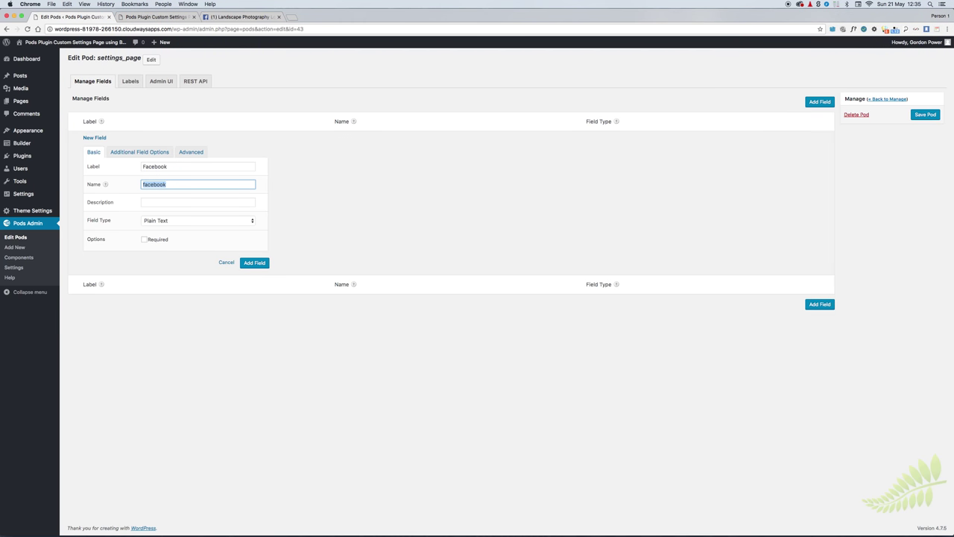
pyautogui.click(198, 202)
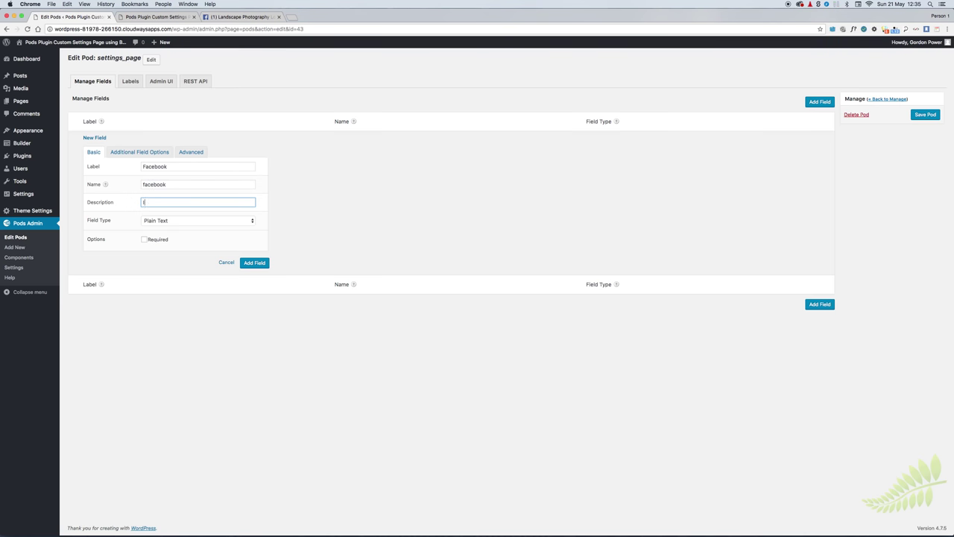
pyautogui.write('Insert Facebook U Page URL Here')
pyautogui.click(170, 221)
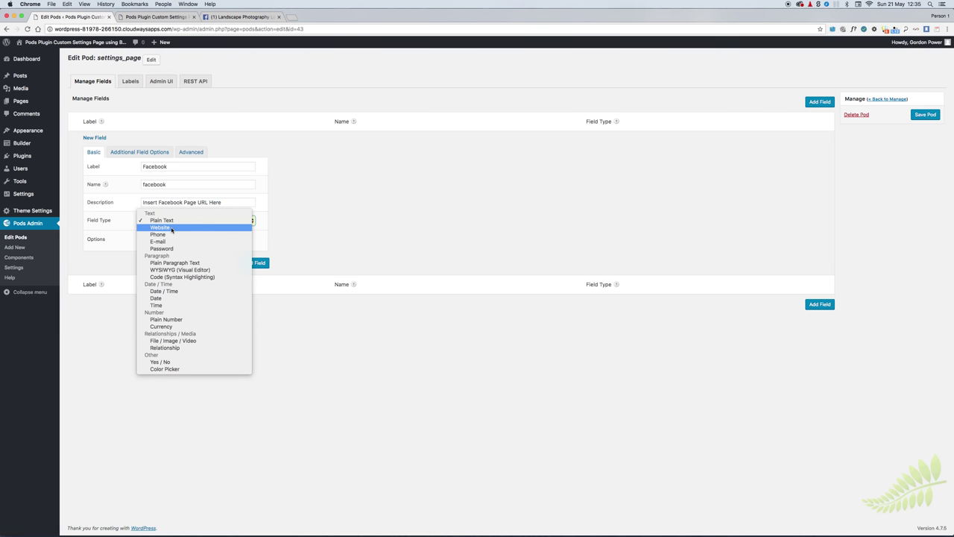
pyautogui.click(171, 228)
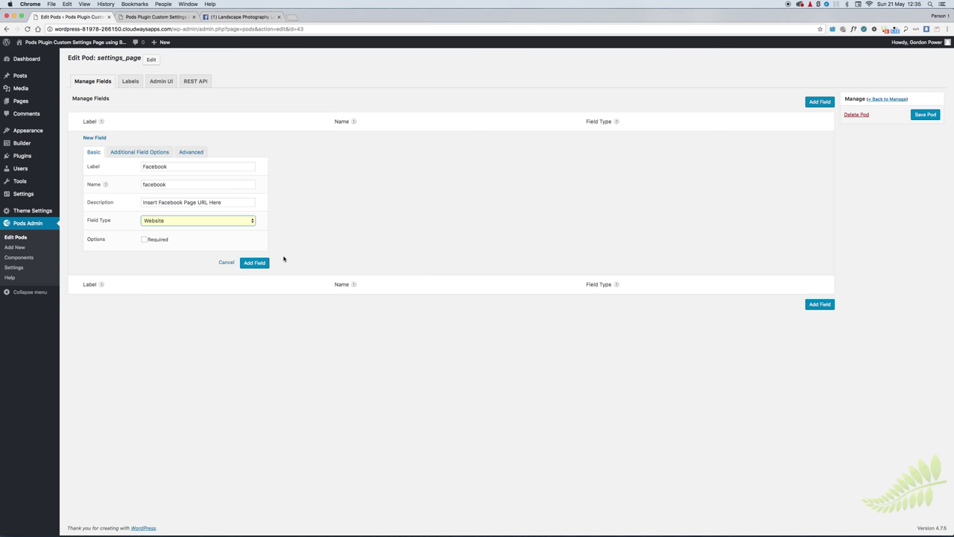
pyautogui.click(254, 263)
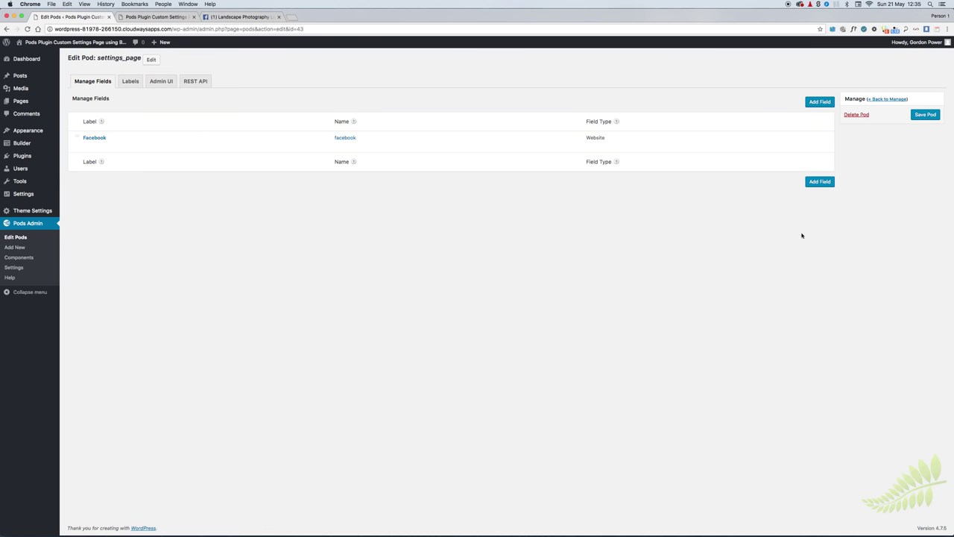
# Step: Add a 'Promotion' Plain Text field described 'Insert Promotion Code Here'
pyautogui.click(818, 182)
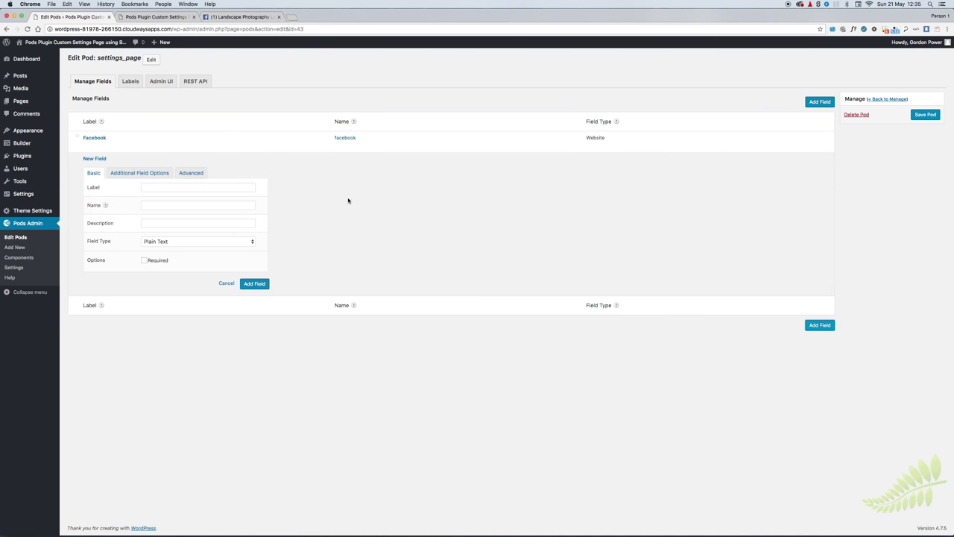
pyautogui.click(152, 187)
pyautogui.write('Promotion')
pyautogui.press('Tab')
pyautogui.press('Tab')
pyautogui.write('Insert ')
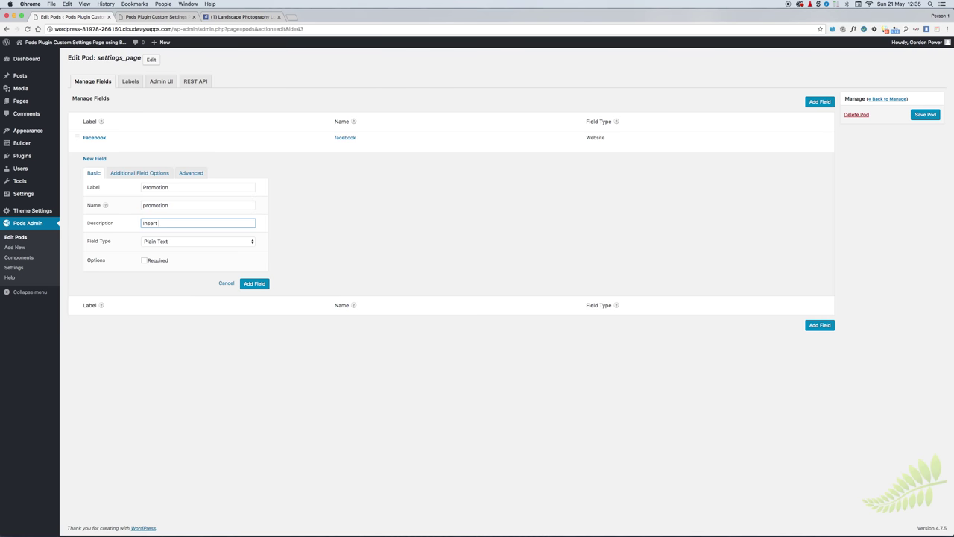
pyautogui.write('Promotion Code Here sHHere')
pyautogui.click(185, 245)
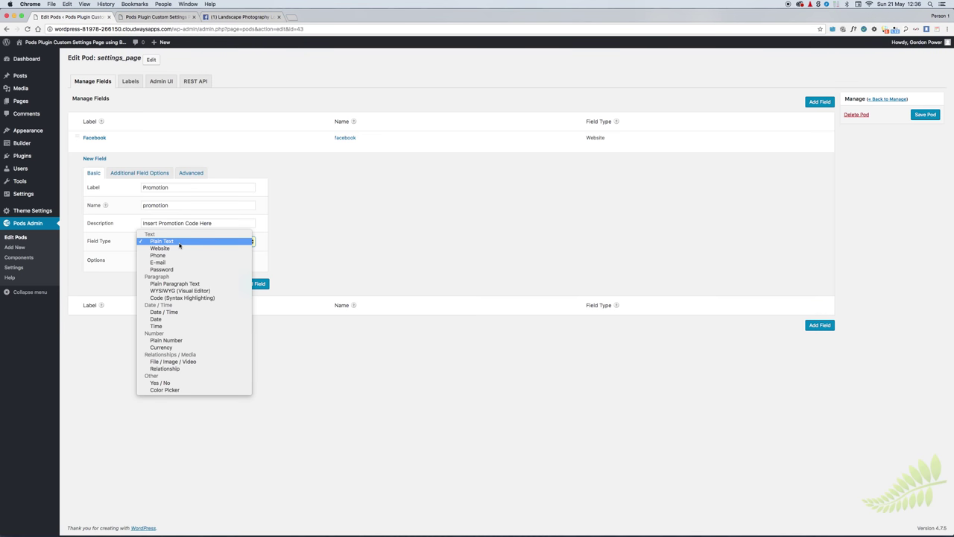
pyautogui.click(179, 244)
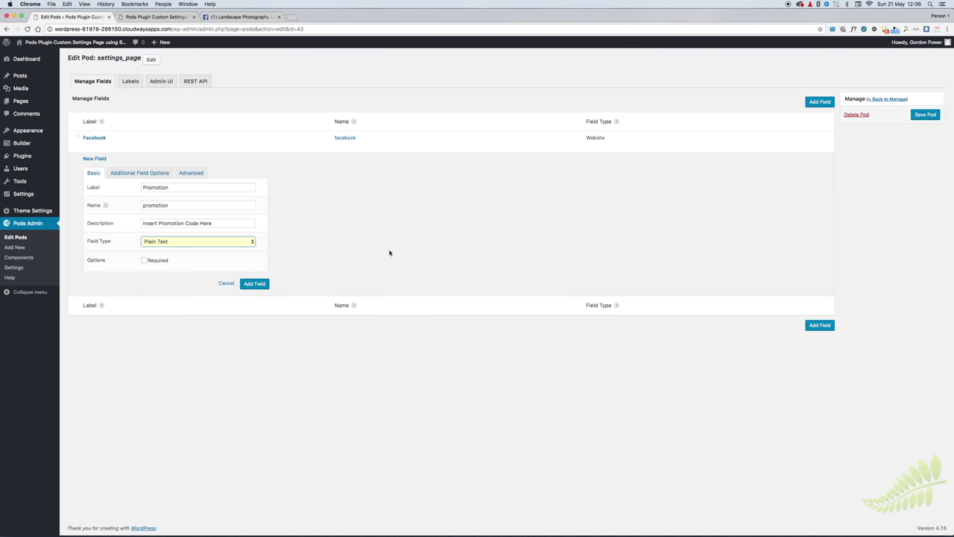
pyautogui.click(255, 284)
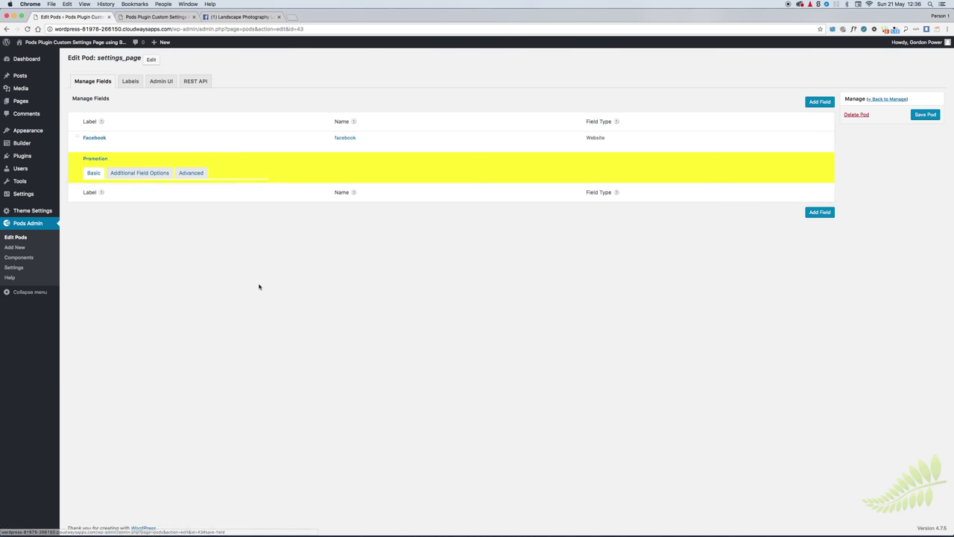
# Step: Add an 'Address' Plain Text field described 'Insert Address Here'
pyautogui.click(820, 200)
pyautogui.click(155, 208)
pyautogui.write('Address')
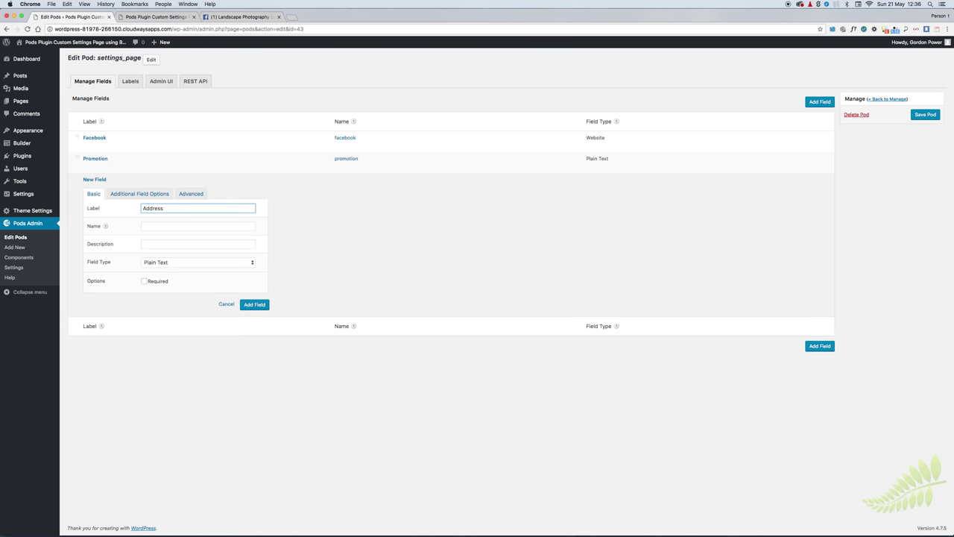
pyautogui.press('Tab')
pyautogui.press('Tab')
pyautogui.write('Inser')
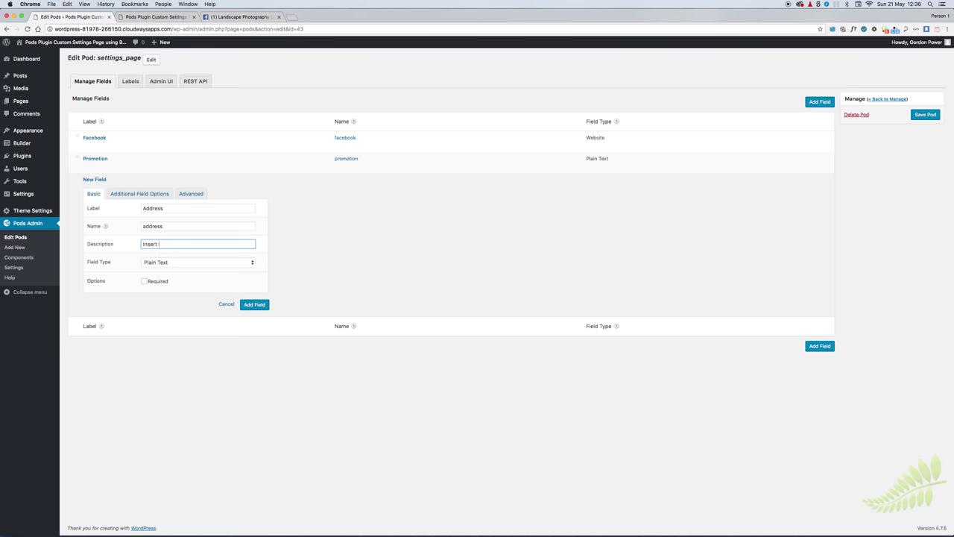
pyautogui.write('t Address Here')
pyautogui.click(257, 304)
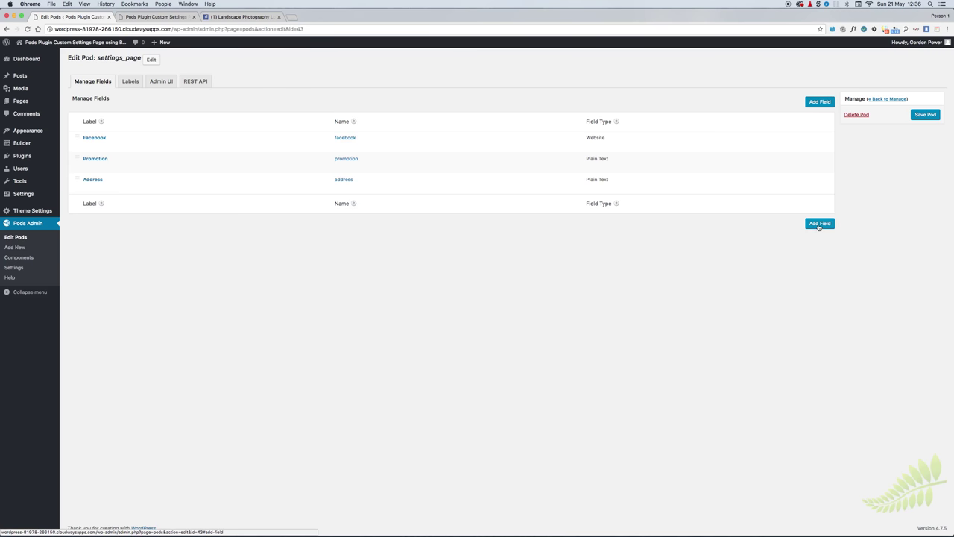
# Step: Add a 'Phone' field of Phone type, described 'Insert Phone Number Here', with format Any
pyautogui.click(820, 223)
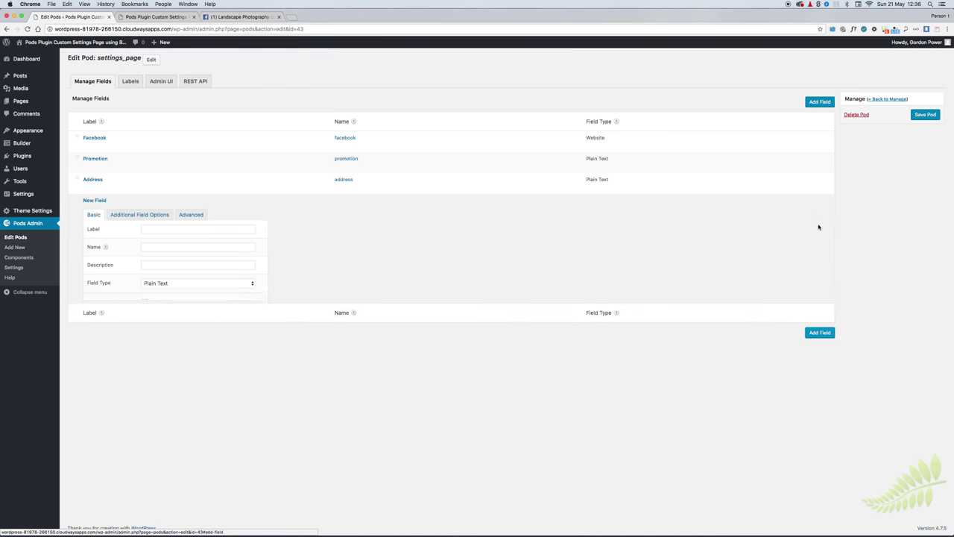
pyautogui.click(160, 229)
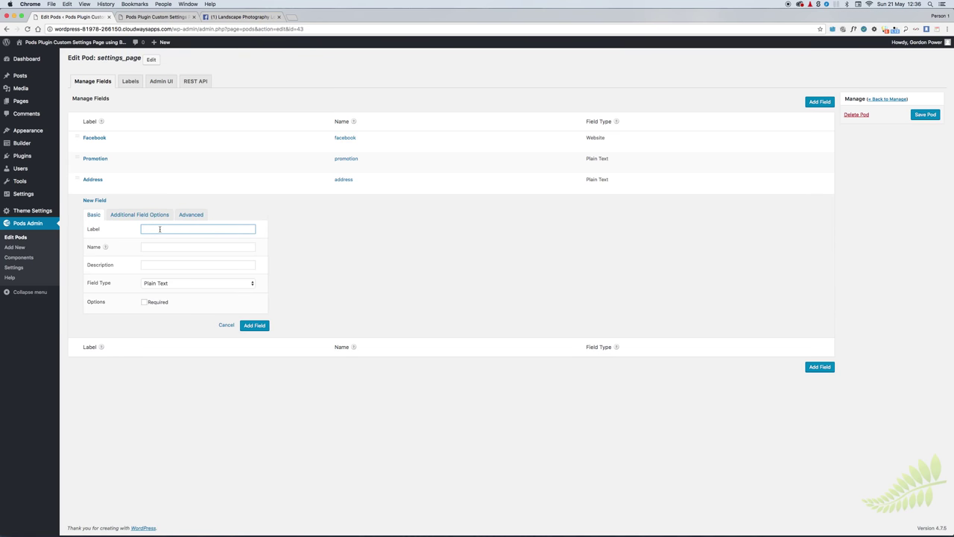
pyautogui.write('Phone')
pyautogui.press('Tab')
pyautogui.press('Tab')
pyautogui.write('Insert Phone Num')
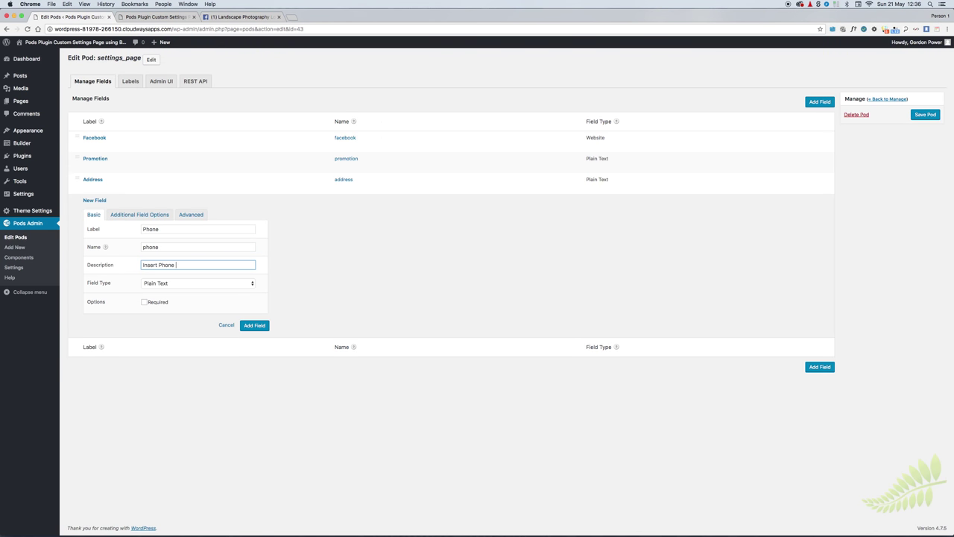
pyautogui.write('ber Here')
pyautogui.click(164, 283)
pyautogui.click(165, 298)
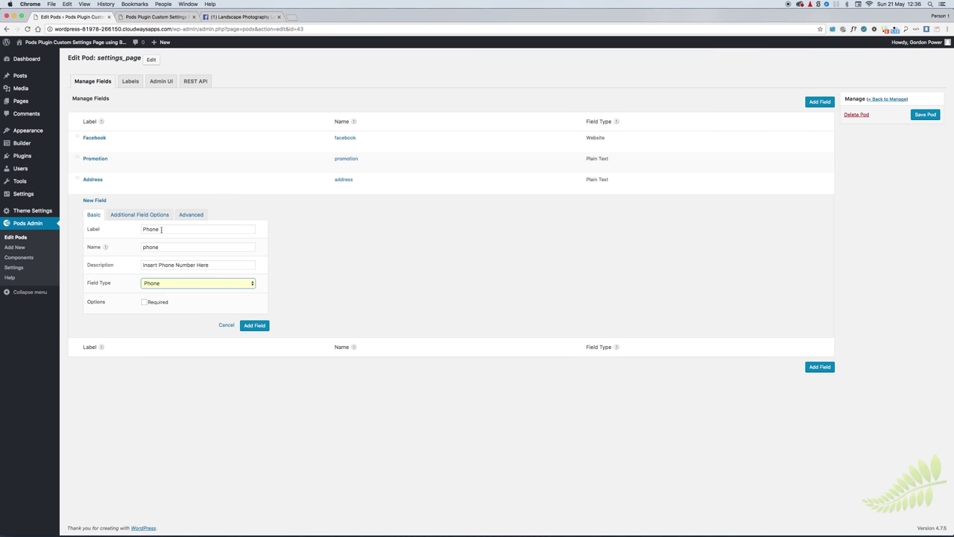
pyautogui.click(132, 215)
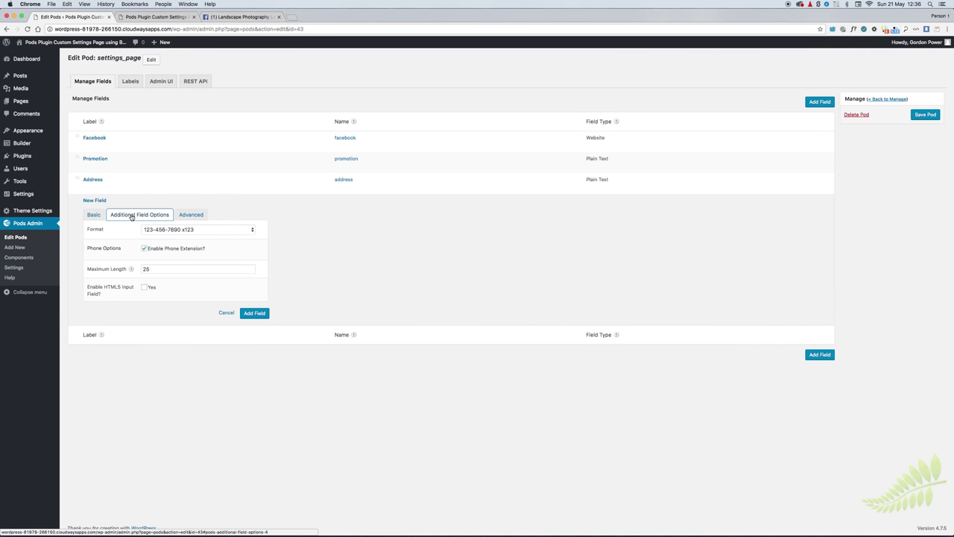
pyautogui.click(205, 233)
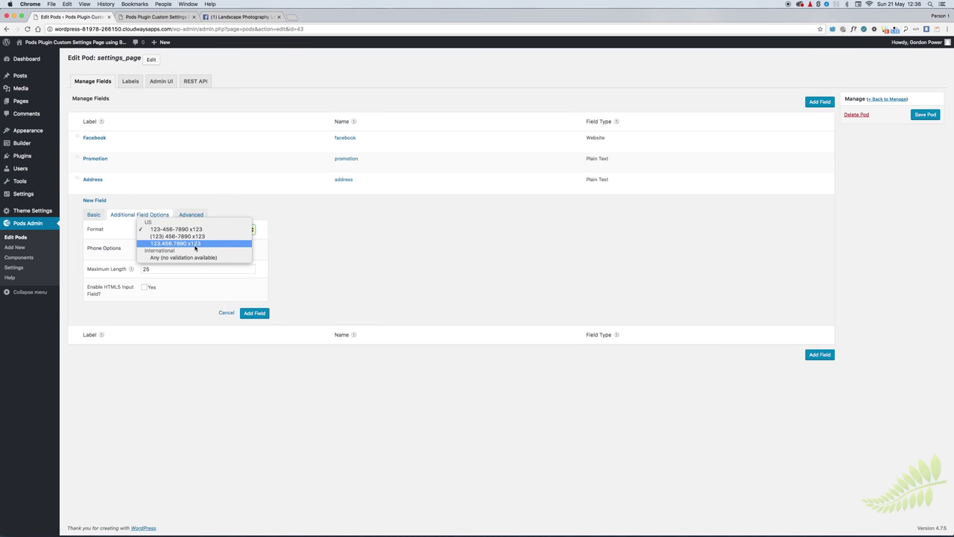
pyautogui.click(184, 257)
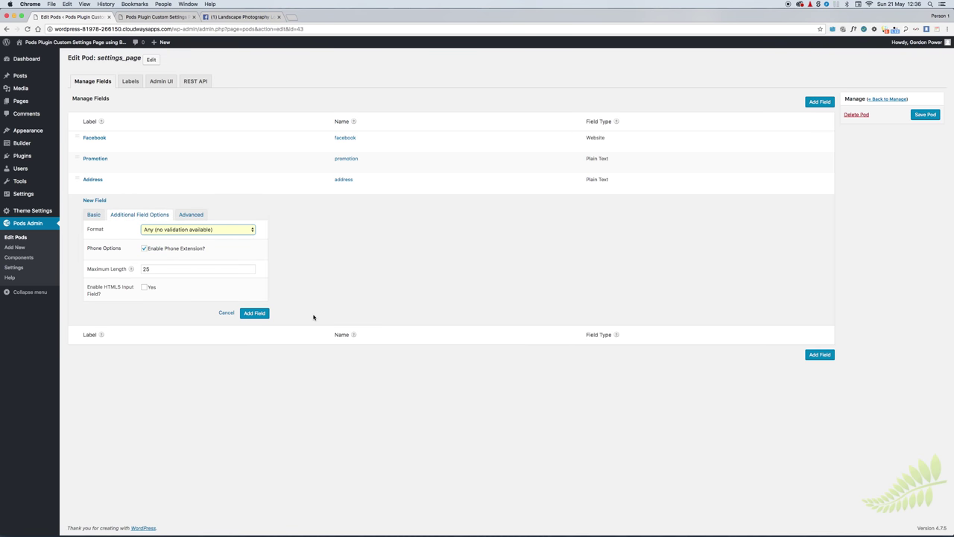
pyautogui.click(261, 314)
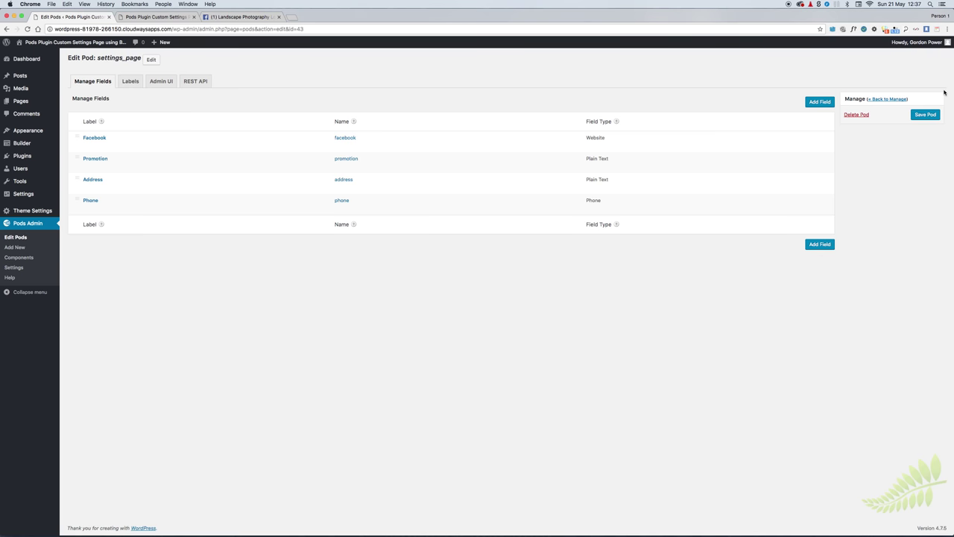
# Step: Save the settings_page pod and view its four fields on Theme Settings
pyautogui.click(926, 116)
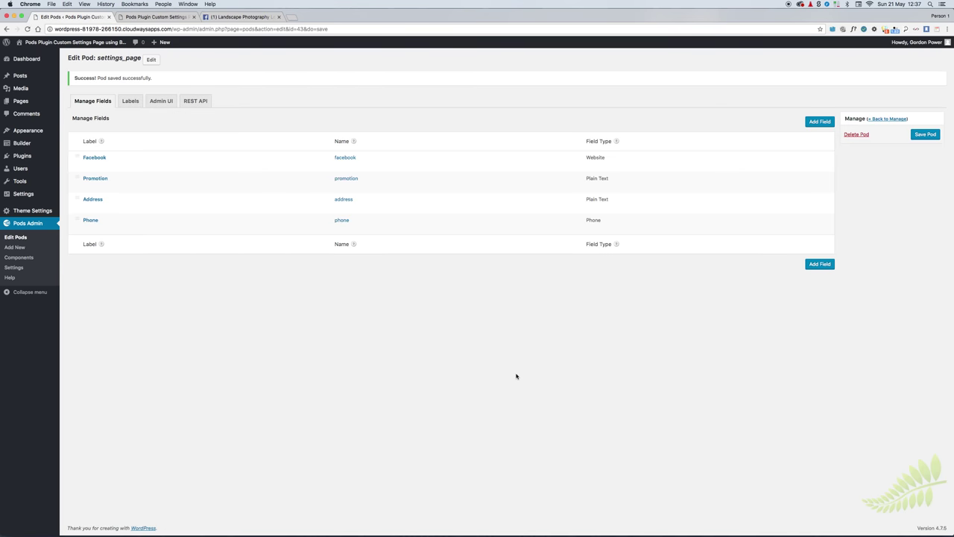
pyautogui.click(28, 211)
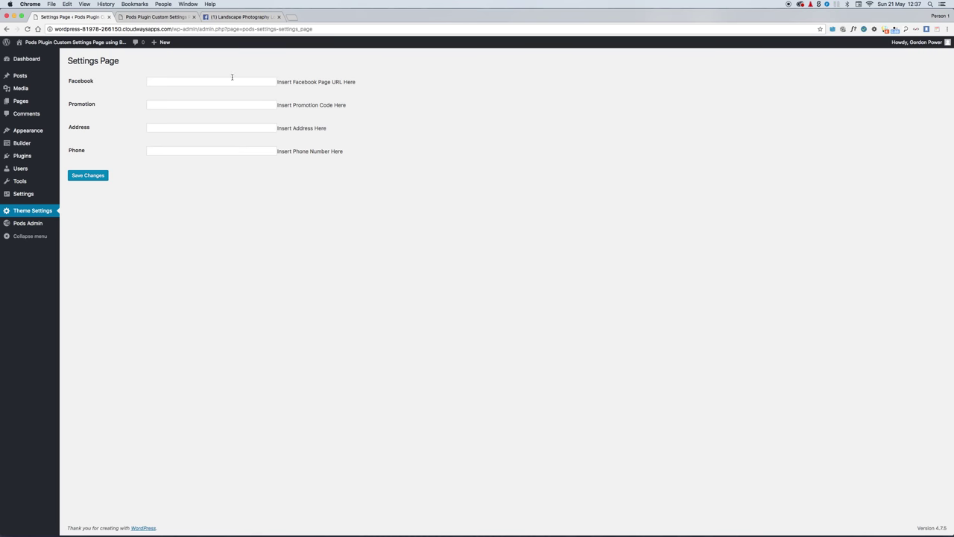
# Step: Go to the Ireland Exposed Facebook page and copy its URL
pyautogui.click(234, 16)
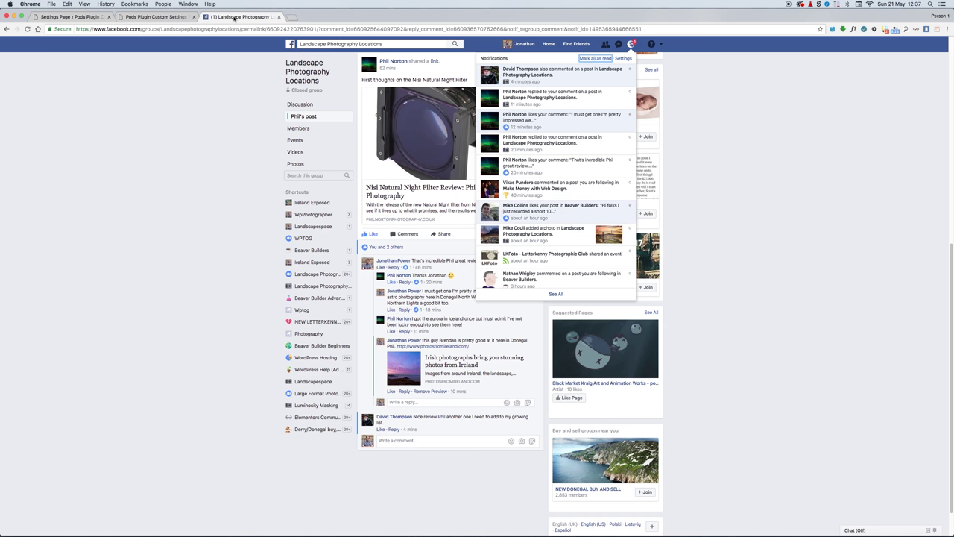
pyautogui.click(372, 28)
pyautogui.press('Return')
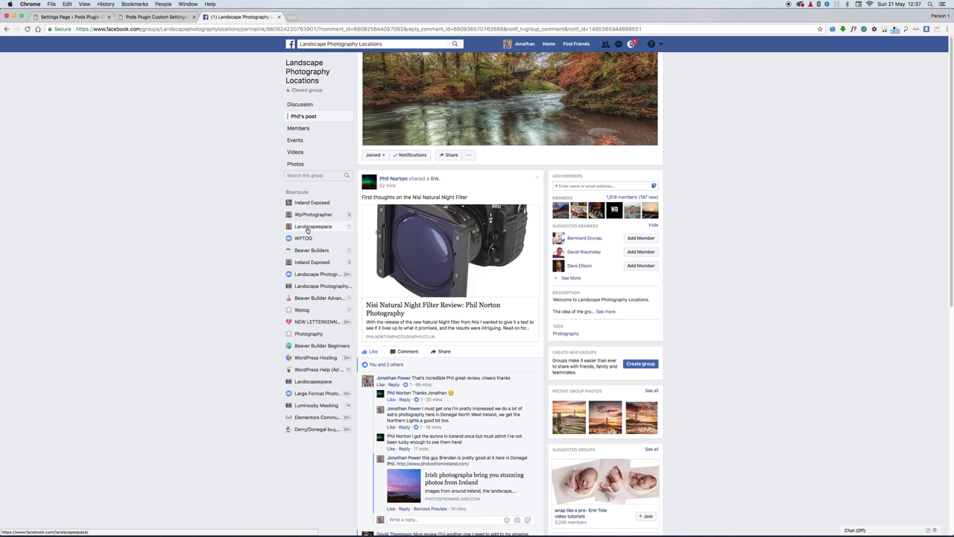
pyautogui.click(305, 261)
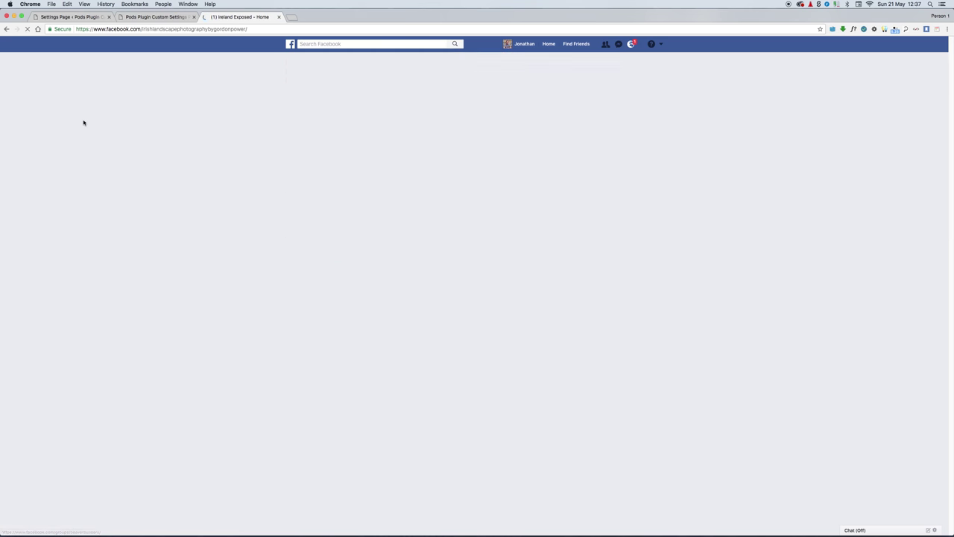
pyautogui.click(251, 29)
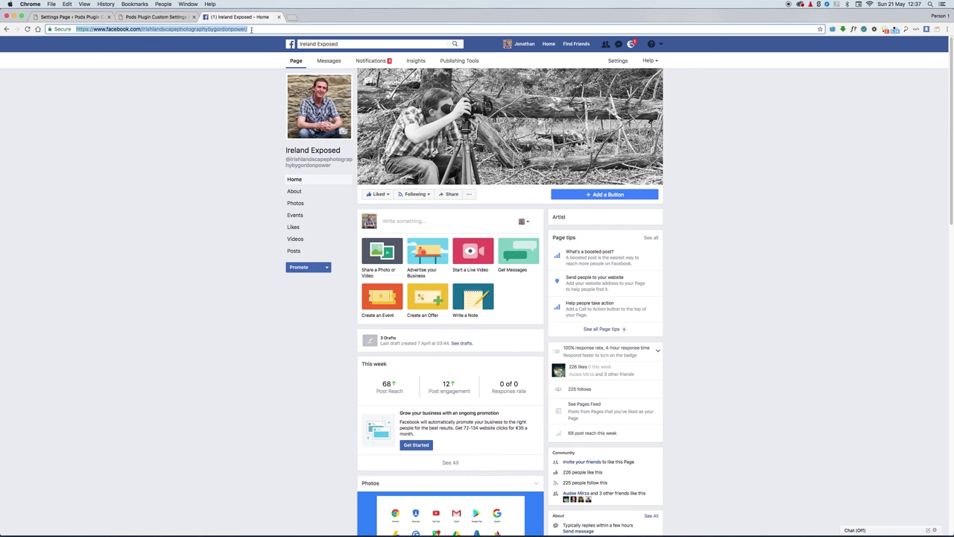
# Step: Paste the Facebook page URL and enter the promotion '25% off for all of May'
pyautogui.click(105, 95)
pyautogui.click(74, 17)
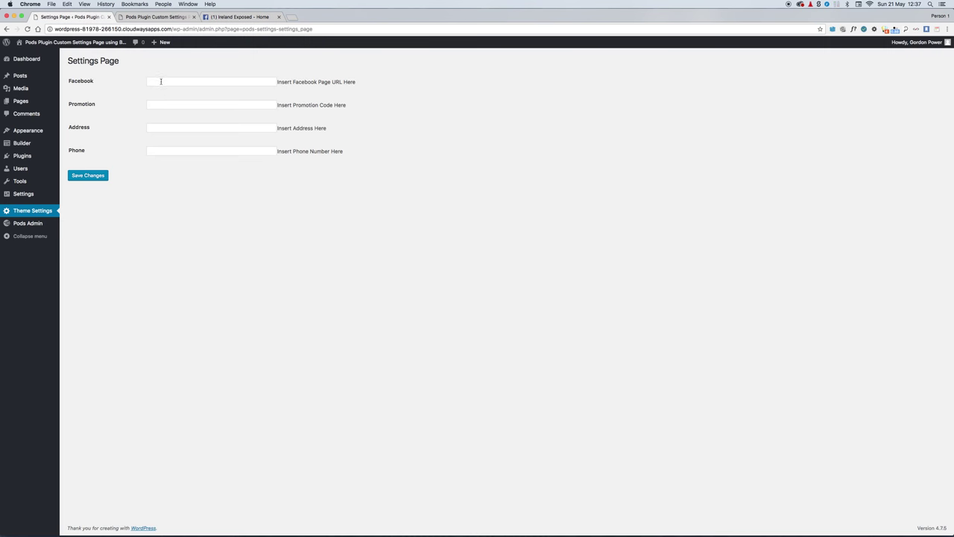
pyautogui.click(159, 81)
pyautogui.press('super+v')
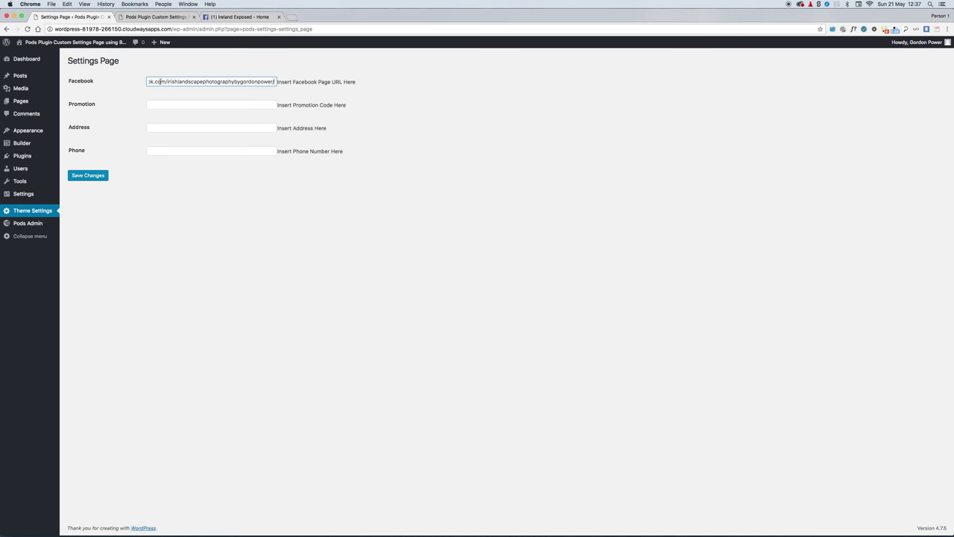
pyautogui.click(162, 104)
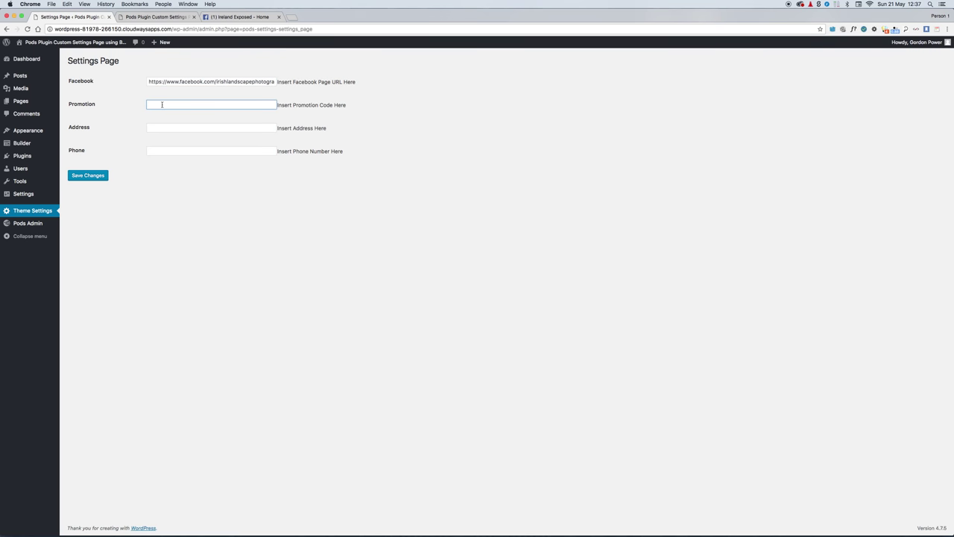
pyautogui.write('25')
pyautogui.write('%')
pyautogui.write(' off for all o')
pyautogui.write('f of May')
# Step: Enter a street address and a phone number, then save the Theme Settings
pyautogui.click(159, 127)
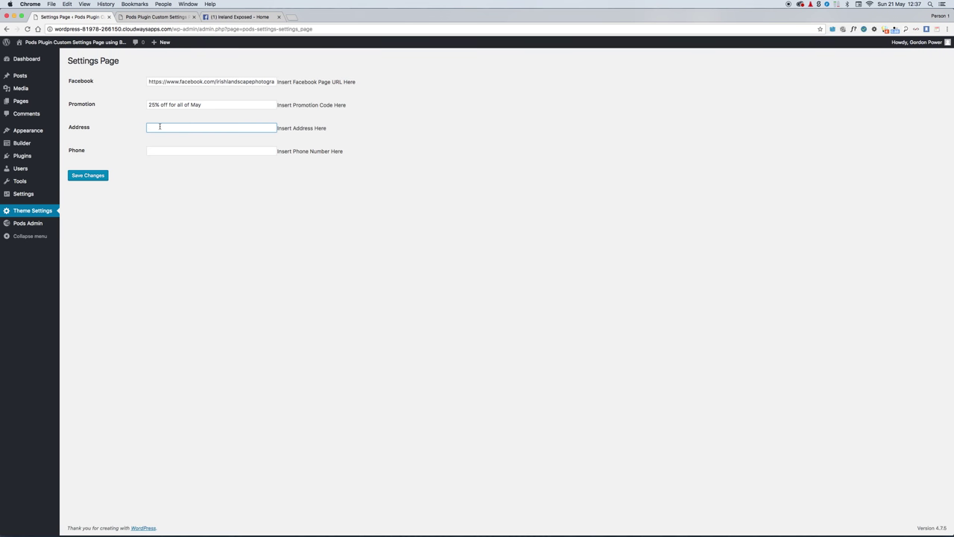
pyautogui.write('3 Made Up Street')
pyautogui.click(159, 149)
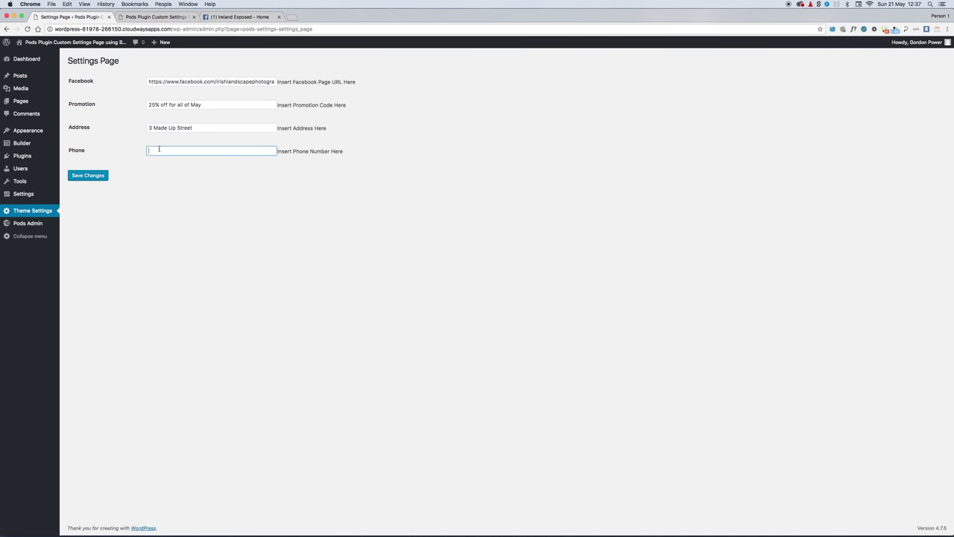
pyautogui.click(81, 177)
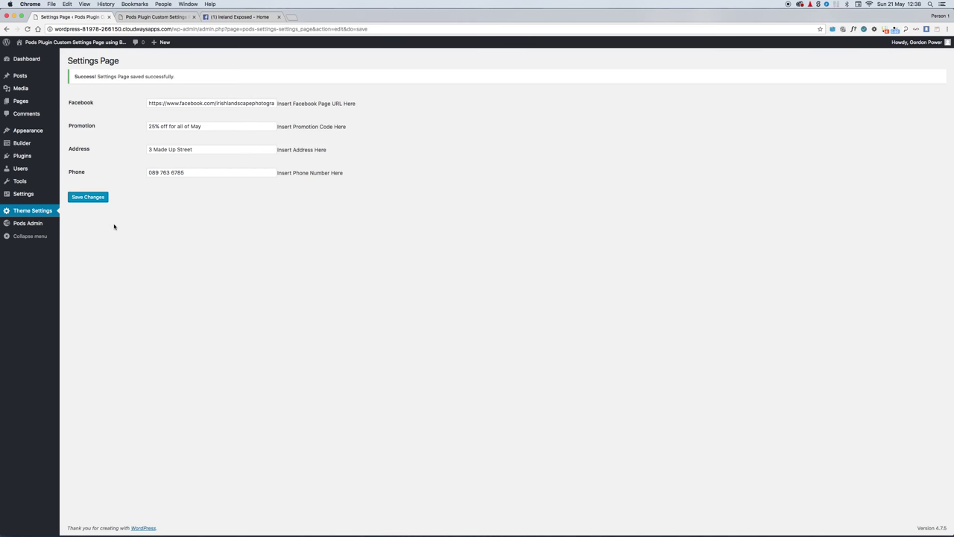
pyautogui.moveTo(18, 141)
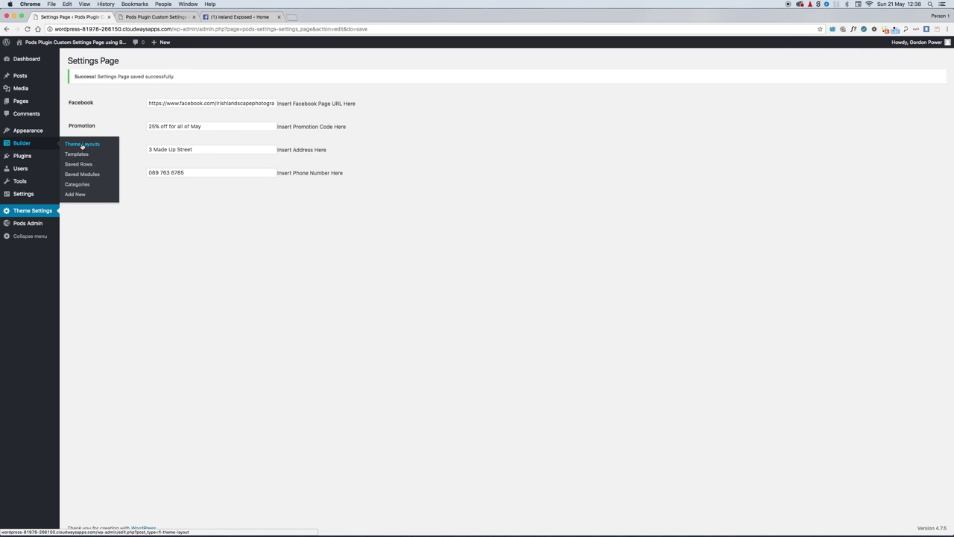
# Step: Create a new Beaver Themer theme layout titled 'Header'
pyautogui.click(82, 144)
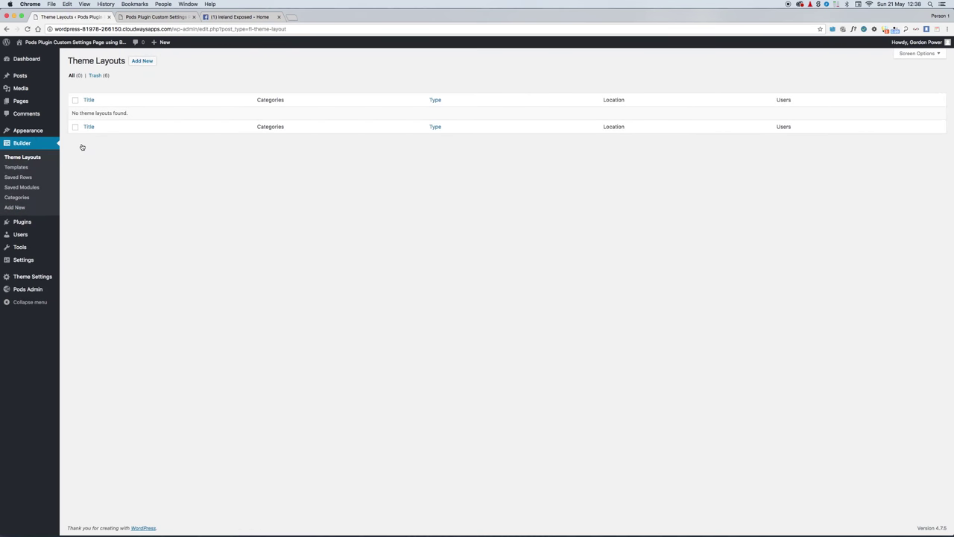
pyautogui.click(141, 62)
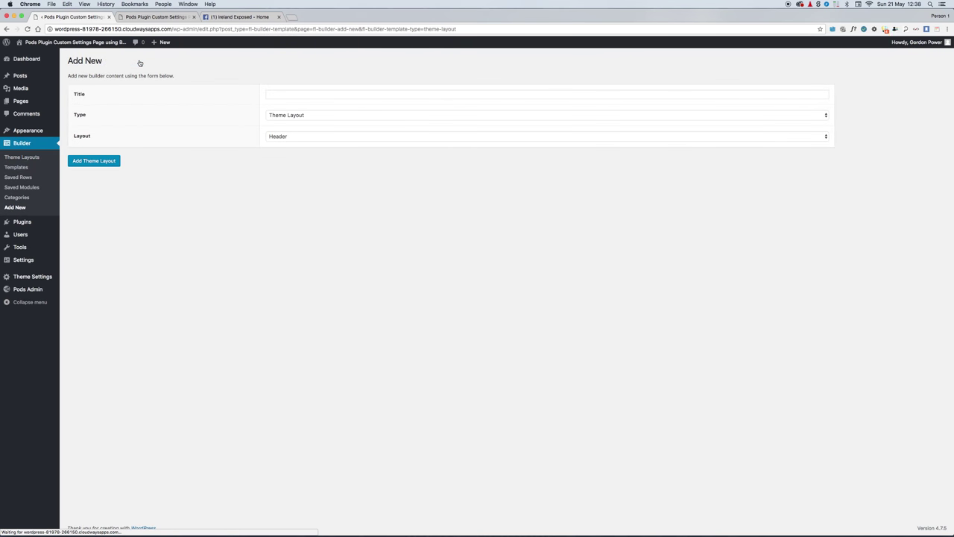
pyautogui.click(295, 96)
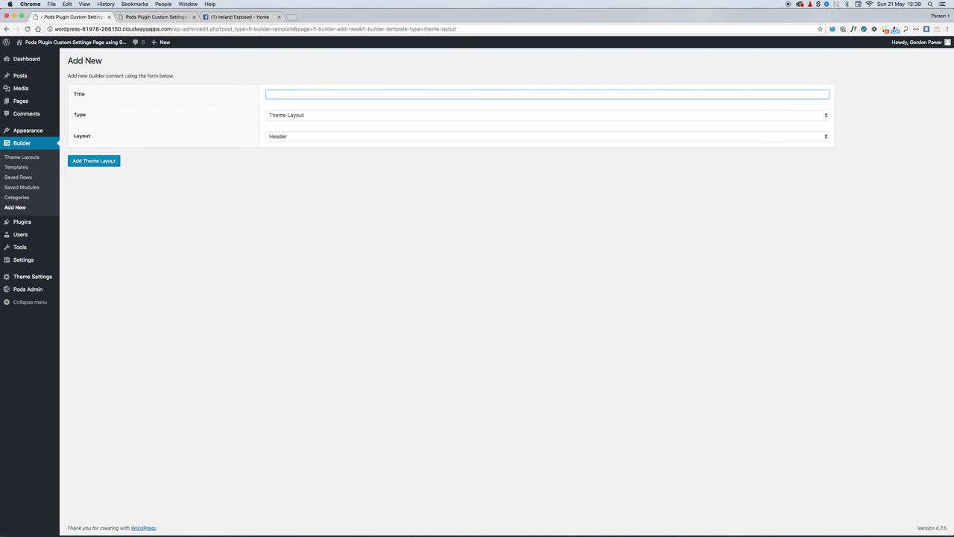
pyautogui.write('h')
pyautogui.click(293, 104)
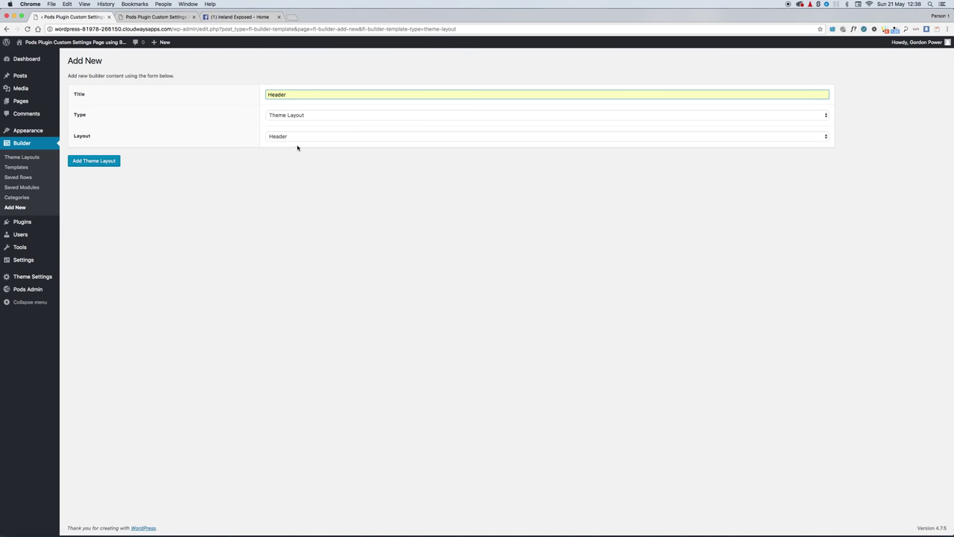
pyautogui.click(90, 161)
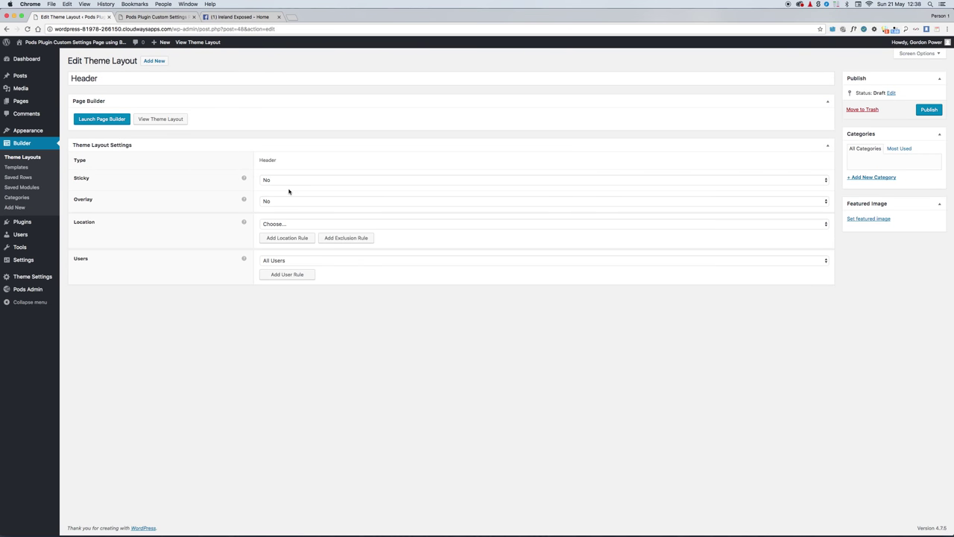
# Step: Set the Header layout's location to Entire Site, publish it, and open it in the builder
pyautogui.click(282, 224)
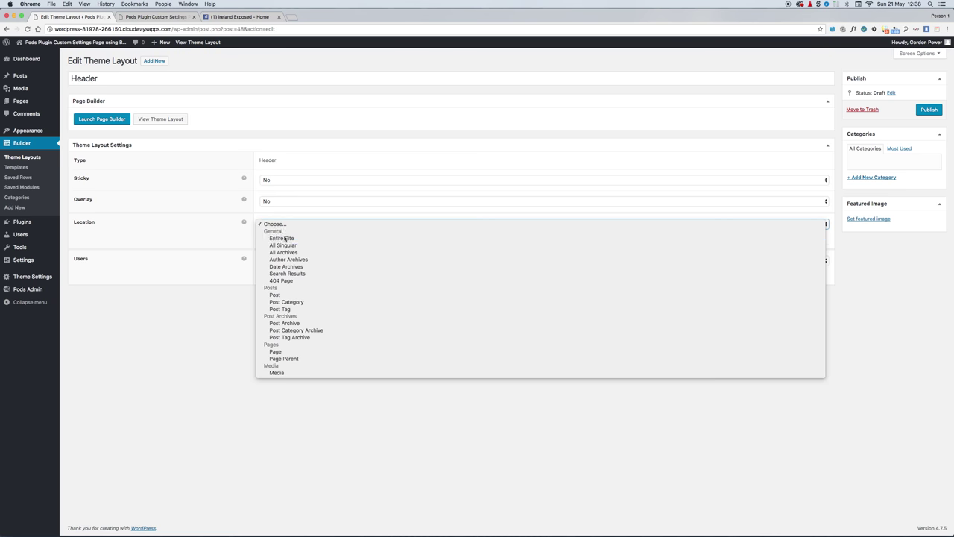
pyautogui.click(285, 239)
pyautogui.click(932, 110)
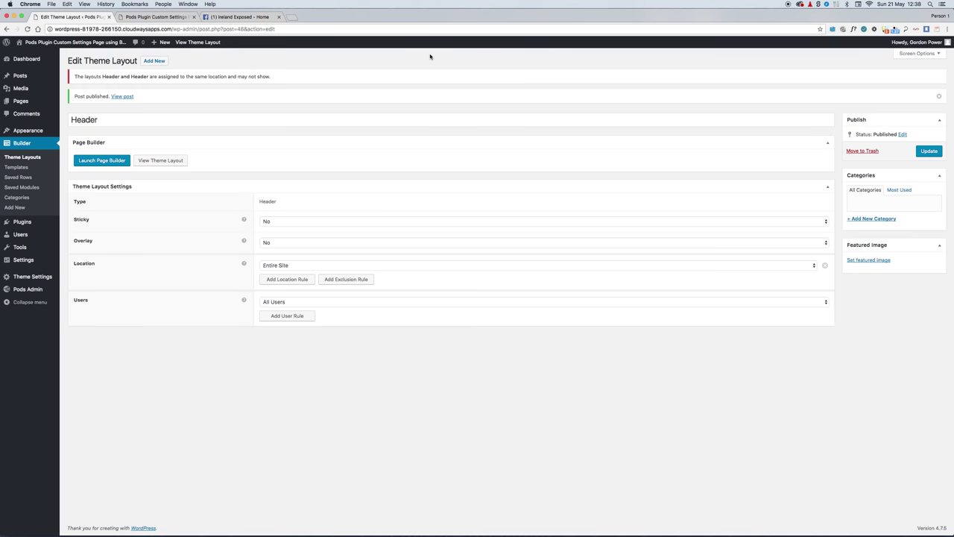
pyautogui.click(94, 162)
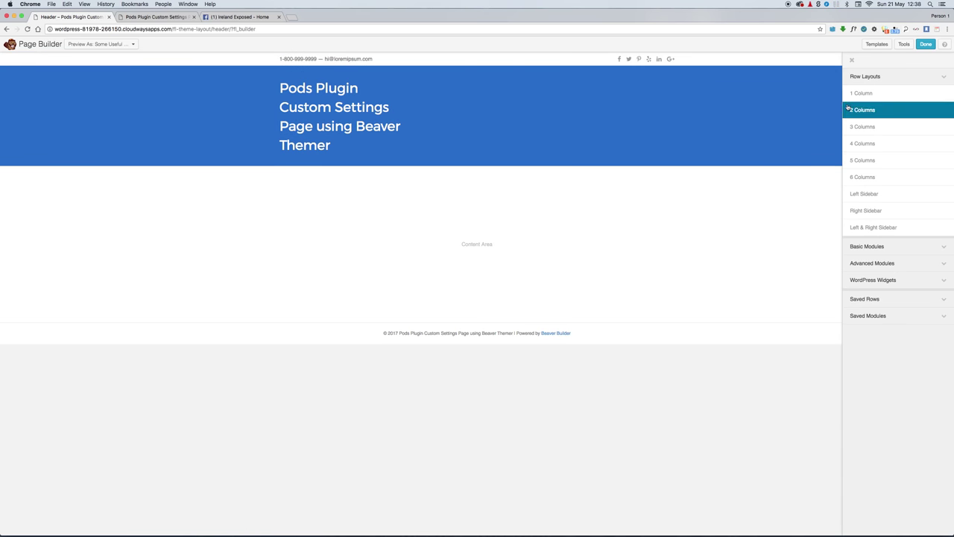
# Step: Drop a one-column row under the header title and place an Icon module in it
pyautogui.moveTo(869, 93); pyautogui.dragTo(316, 292)
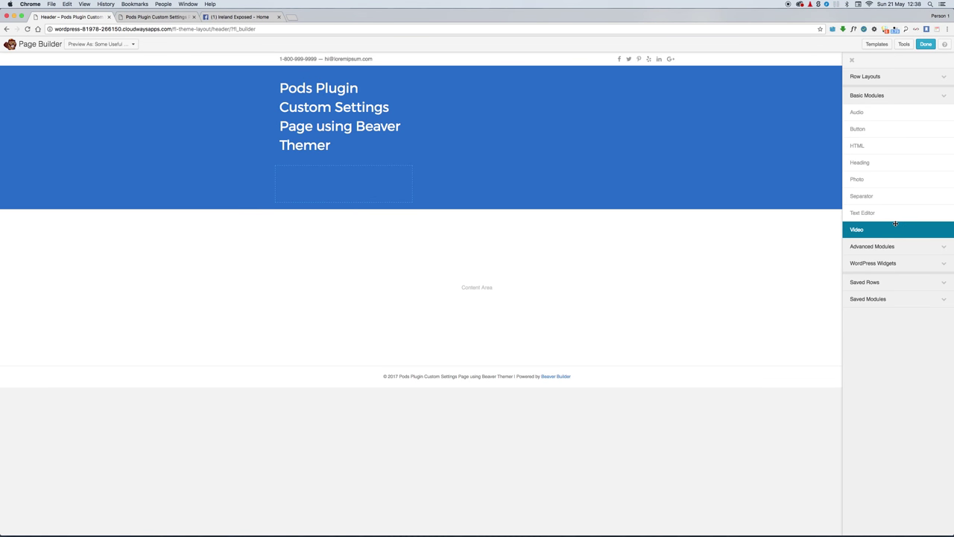
pyautogui.click(891, 246)
pyautogui.moveTo(891, 248); pyautogui.dragTo(307, 294)
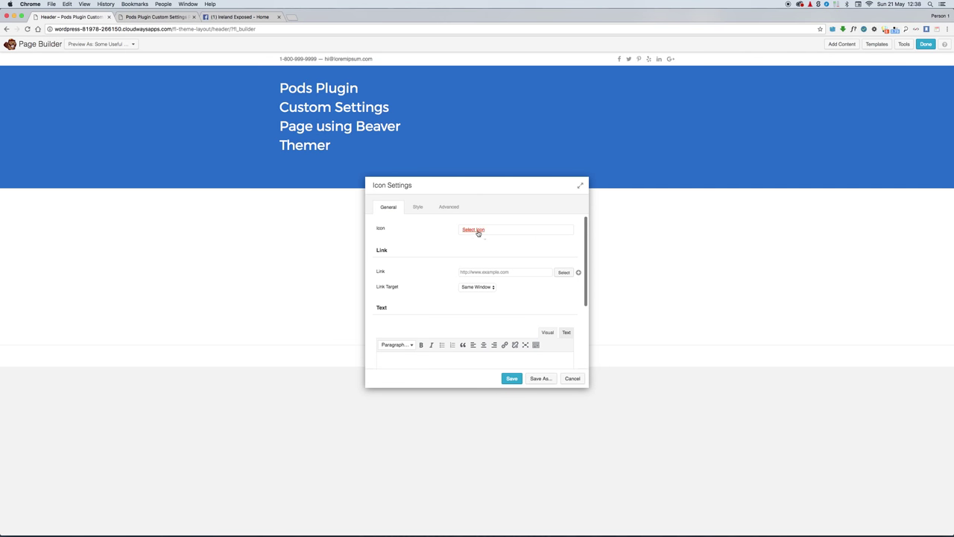
# Step: Choose the Facebook square icon from the Font Awesome library after clearing the 'Facebook' search
pyautogui.click(474, 231)
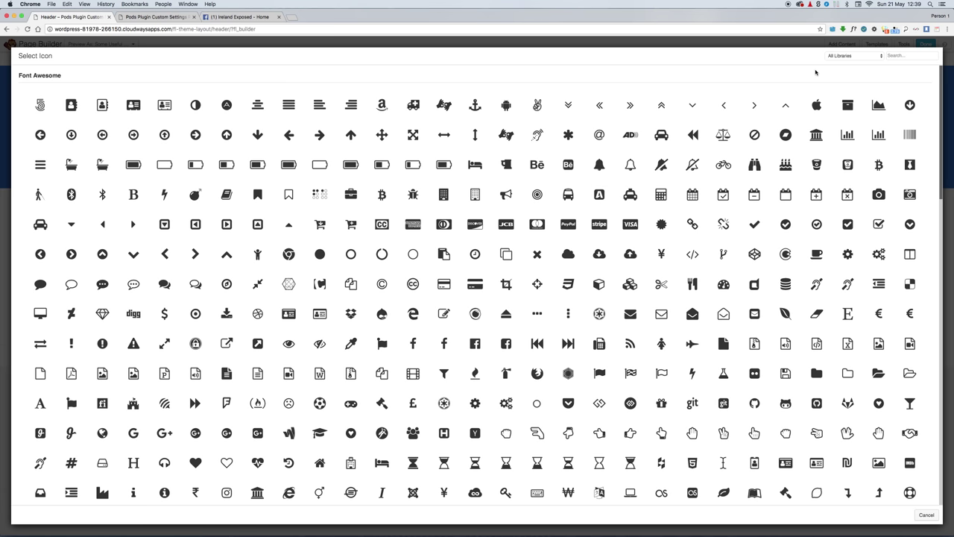
pyautogui.click(899, 55)
pyautogui.write('Facebook')
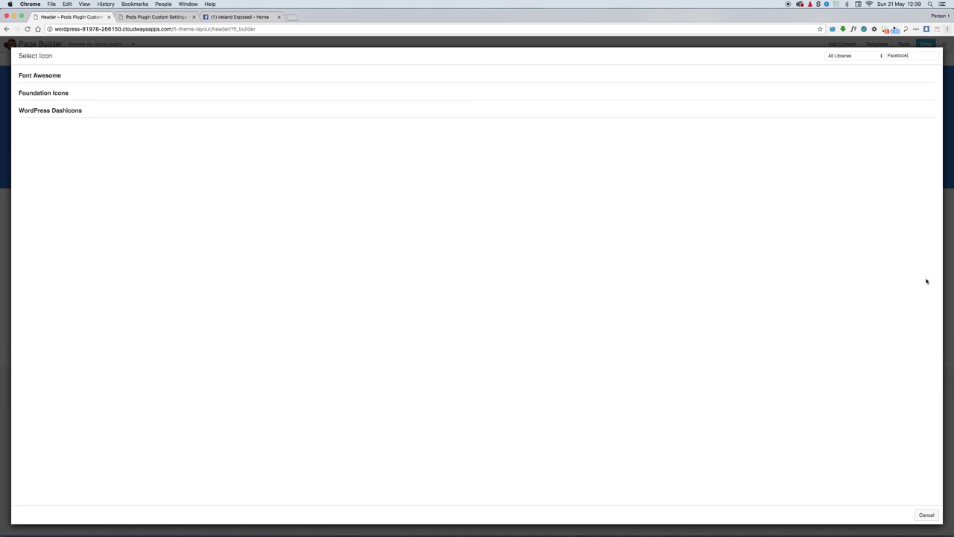
pyautogui.click(926, 514)
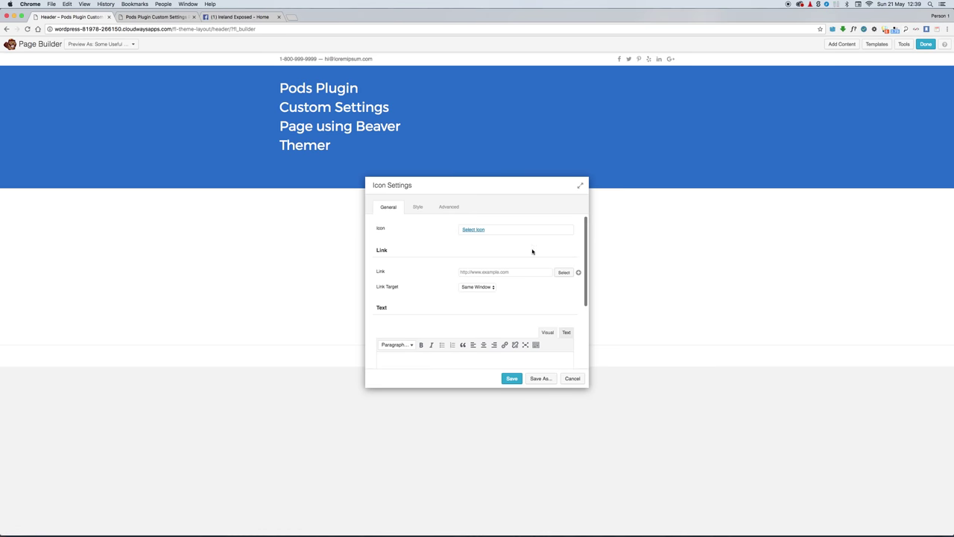
pyautogui.click(476, 230)
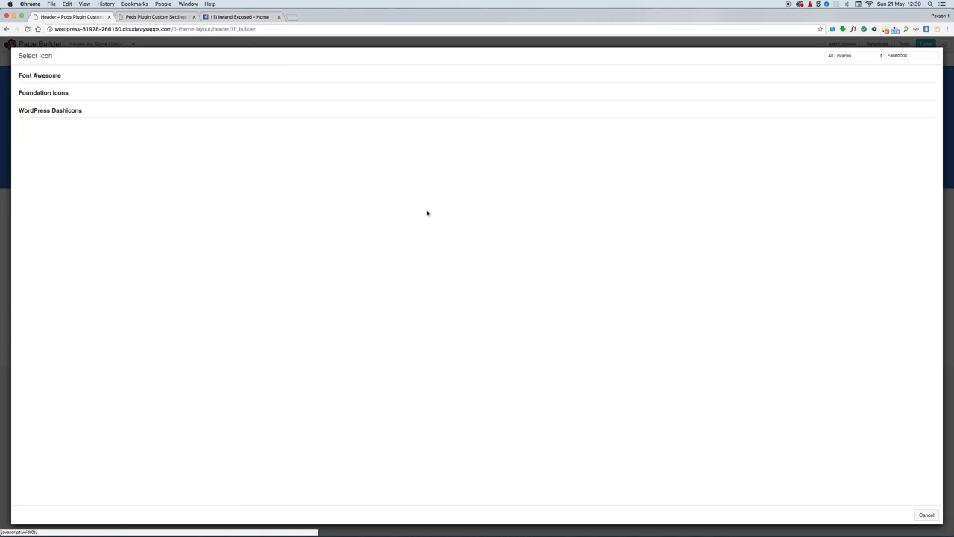
pyautogui.doubleClick(894, 54)
pyautogui.press('BackSpace')
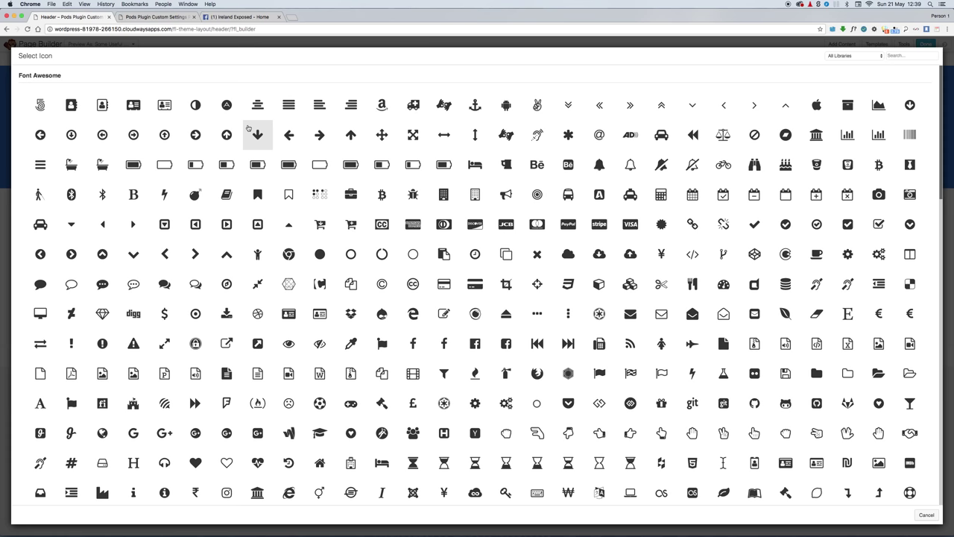
pyautogui.click(477, 345)
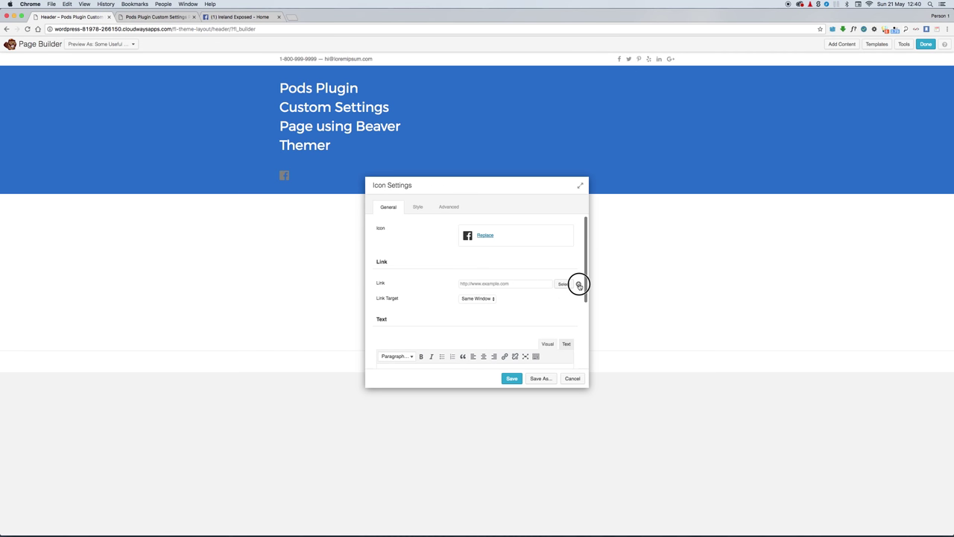
# Step: Link the icon to the Settings Pod facebook field
pyautogui.click(579, 286)
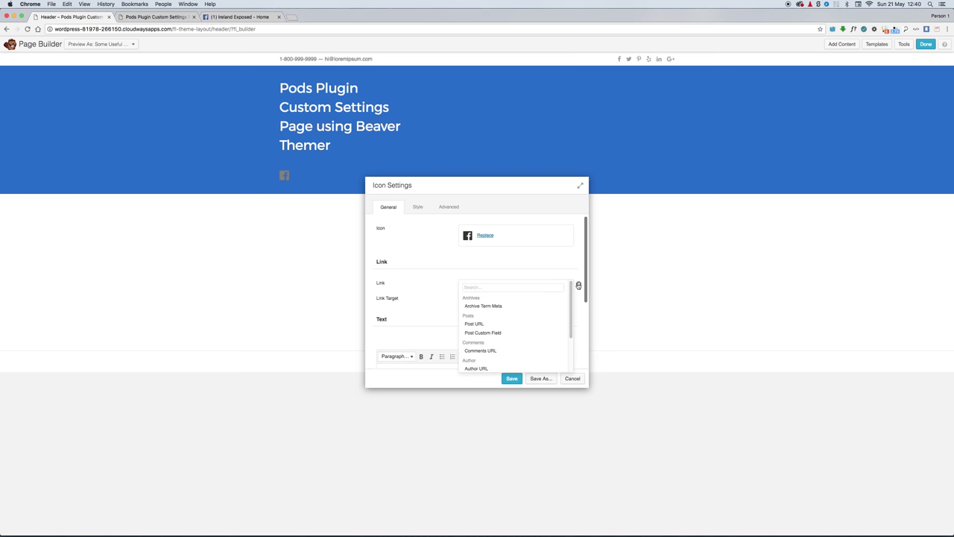
pyautogui.scroll(-3, 542, 305)
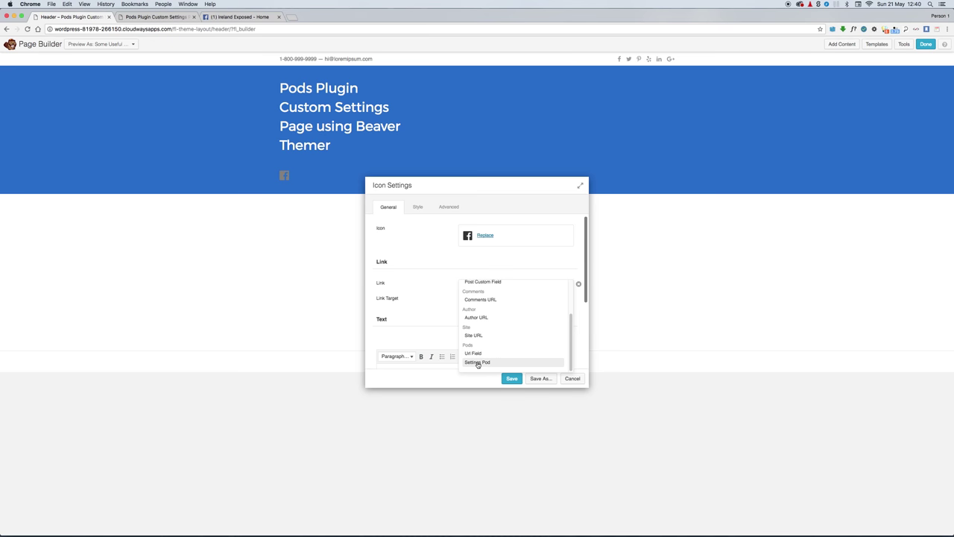
pyautogui.click(478, 362)
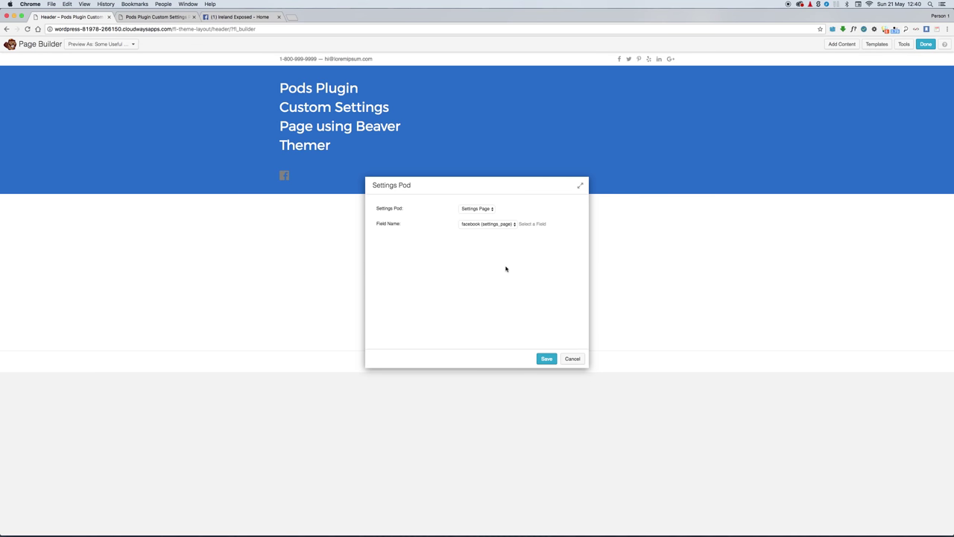
pyautogui.click(547, 359)
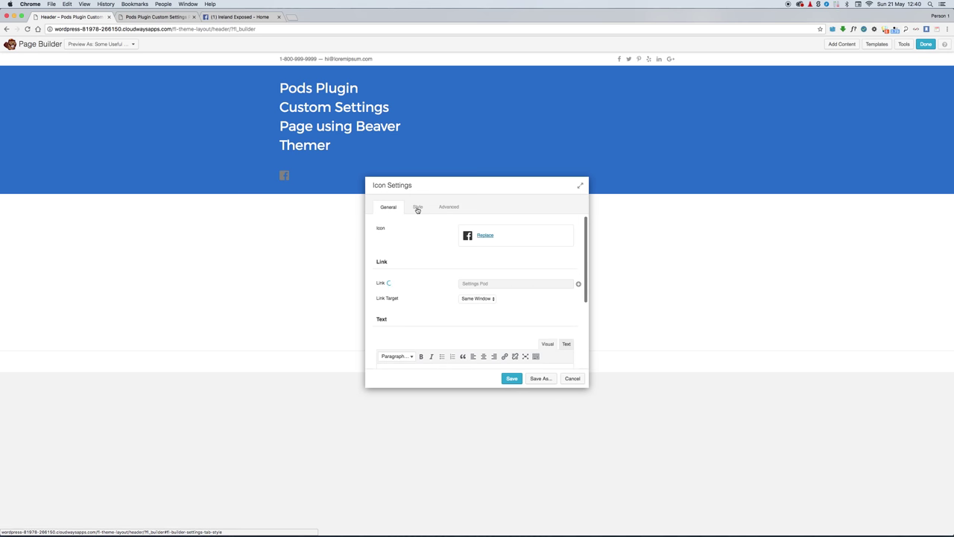
# Step: Set the icon colour to white (#ffffff) and save the icon settings
pyautogui.click(418, 209)
pyautogui.click(463, 254)
pyautogui.moveTo(478, 351); pyautogui.dragTo(443, 347)
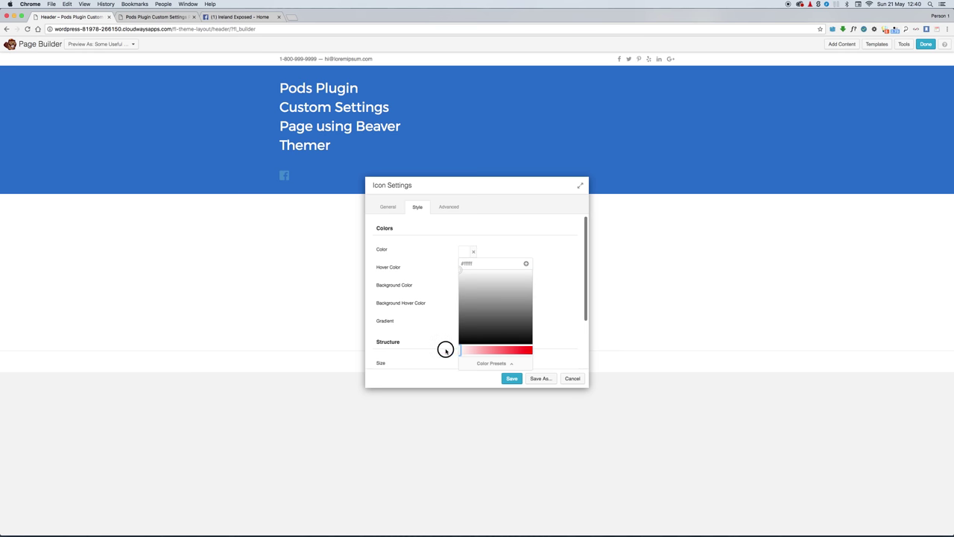
pyautogui.click(511, 378)
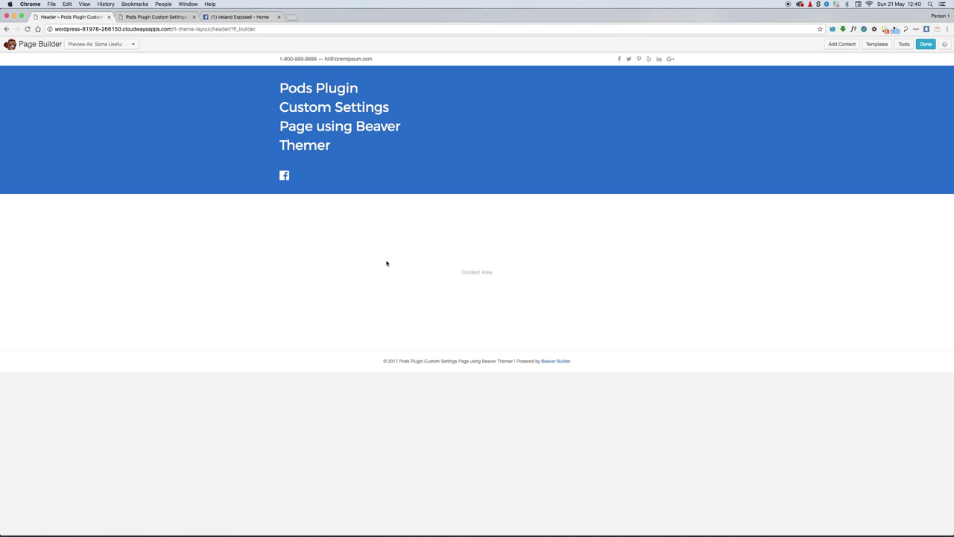
# Step: Publish the header layout and return to its Edit Theme Layout screen
pyautogui.click(926, 45)
pyautogui.click(474, 267)
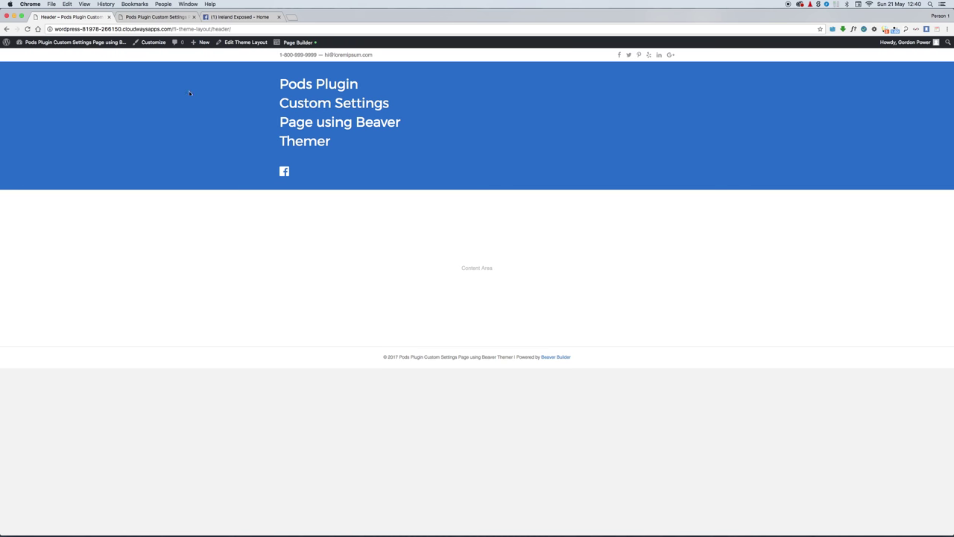
pyautogui.click(240, 44)
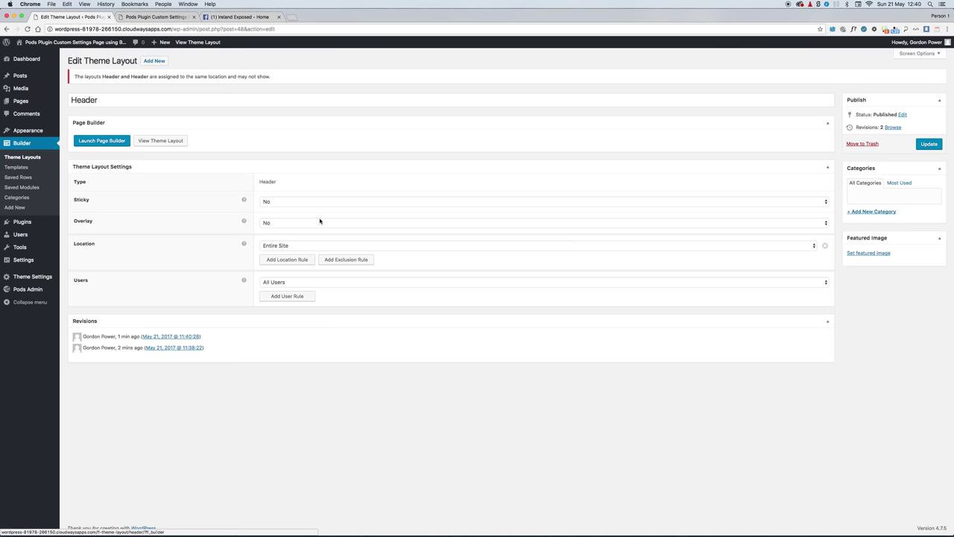
# Step: Create a new Part theme layout titled 'Promotion Offer Template'
pyautogui.click(151, 61)
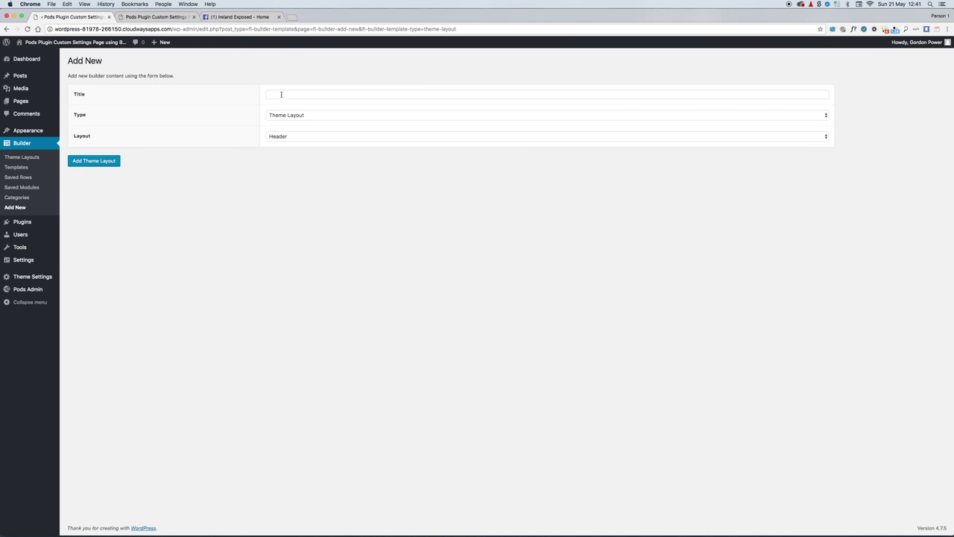
pyautogui.click(281, 94)
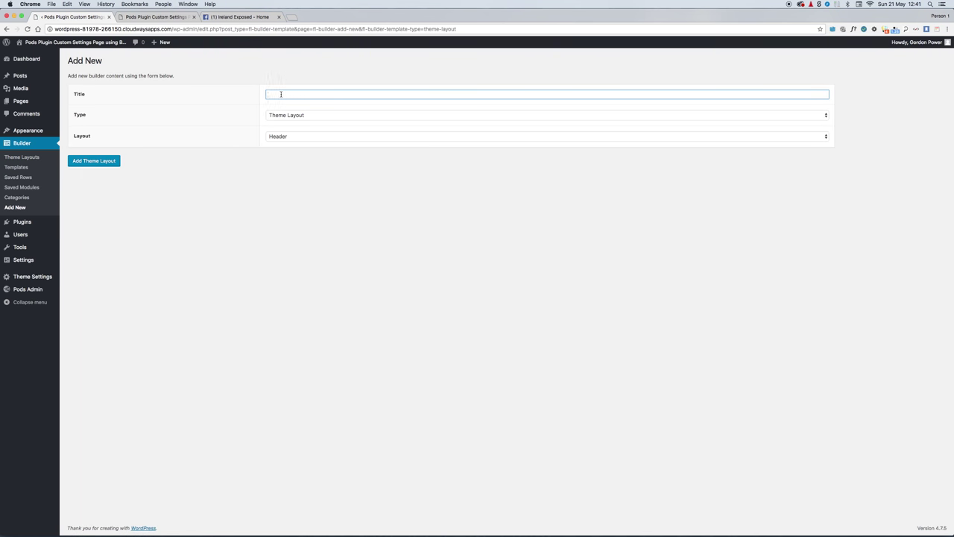
pyautogui.write('Pods Slideshow')
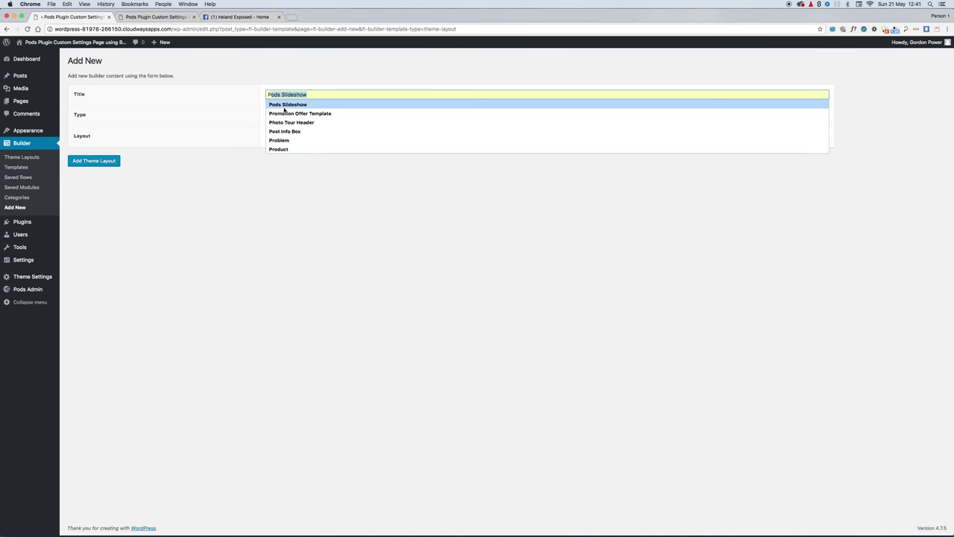
pyautogui.click(284, 113)
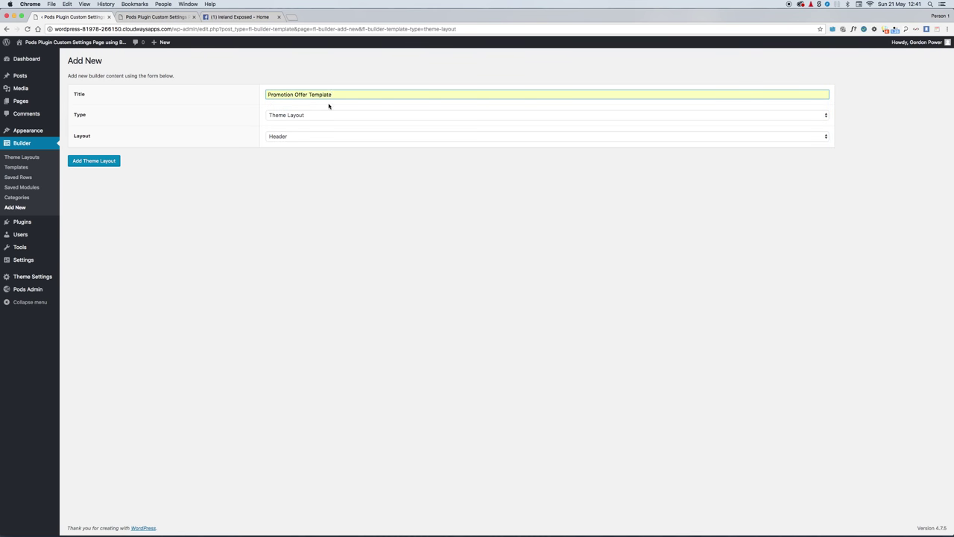
pyautogui.click(295, 139)
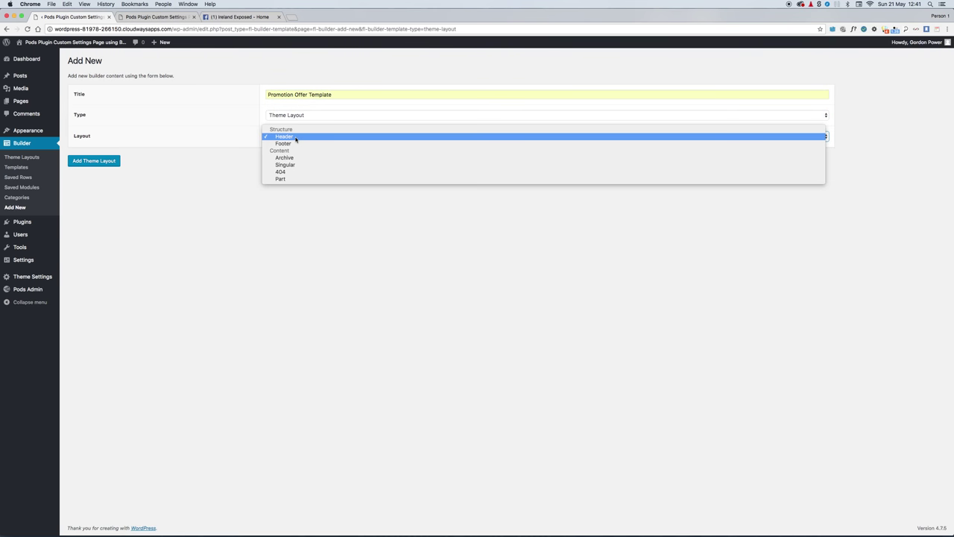
pyautogui.click(302, 181)
pyautogui.click(99, 161)
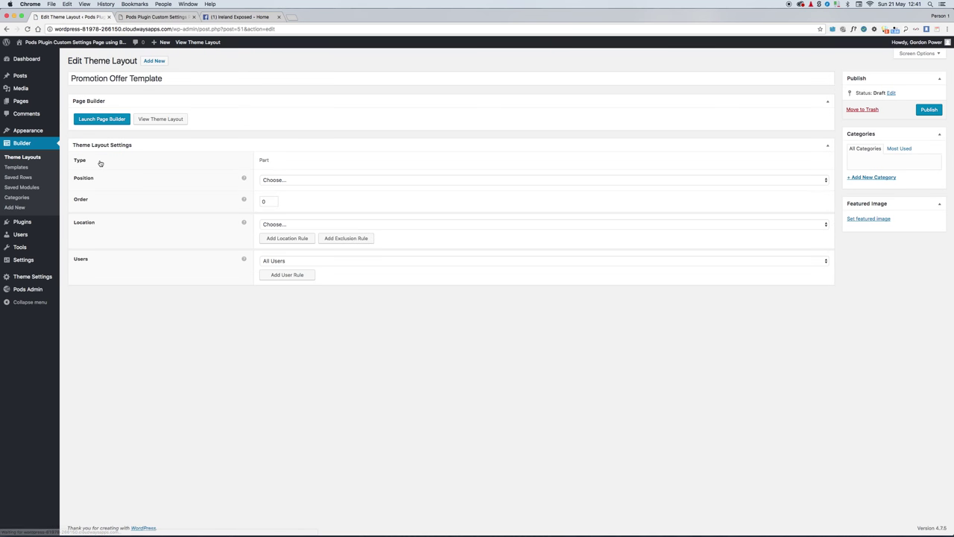
# Step: Position the part Before Content on the Home Page only, and publish it
pyautogui.click(307, 181)
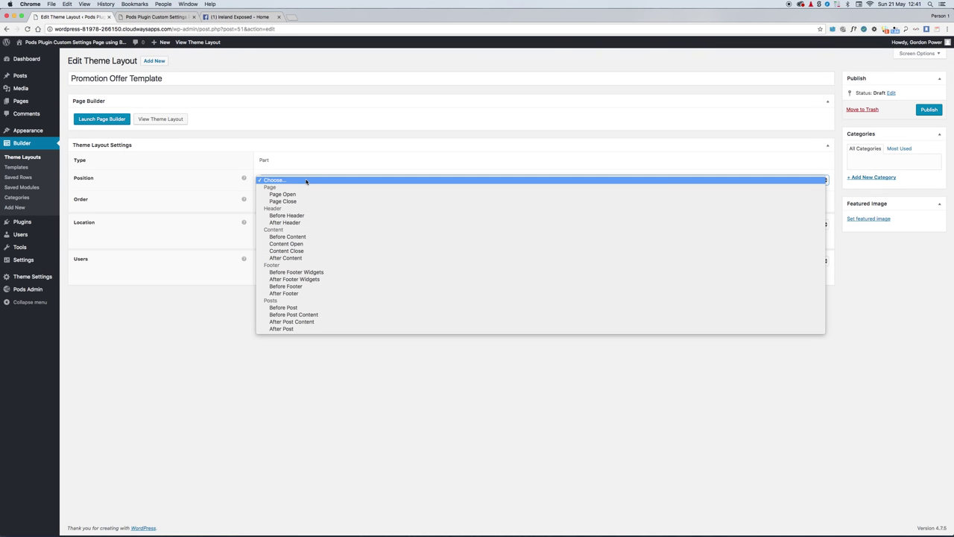
pyautogui.click(318, 236)
pyautogui.click(306, 225)
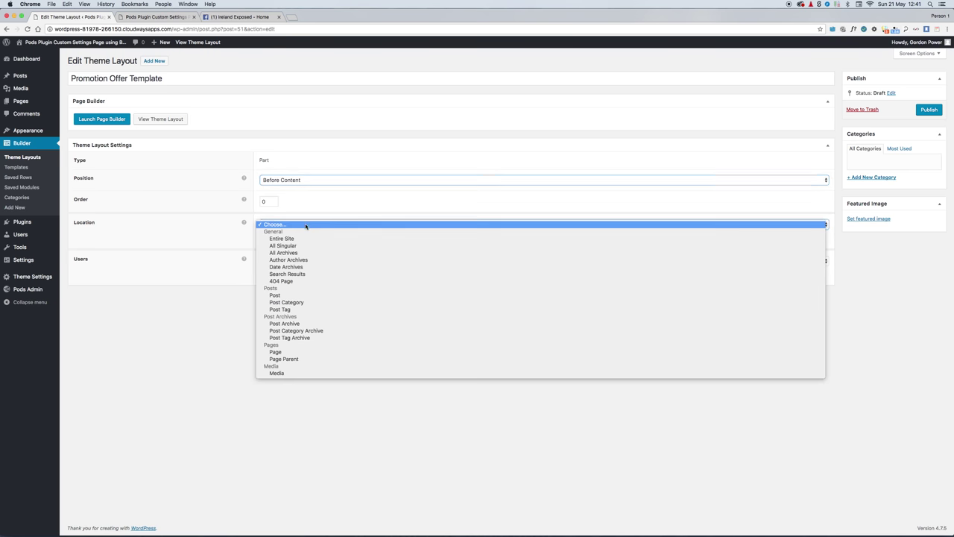
pyautogui.click(292, 352)
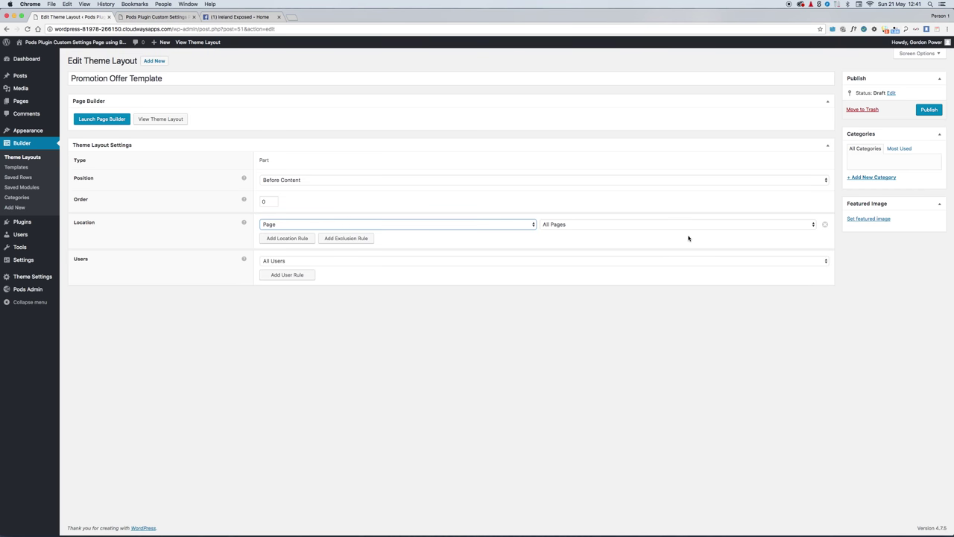
pyautogui.click(657, 224)
pyautogui.click(618, 232)
pyautogui.click(927, 110)
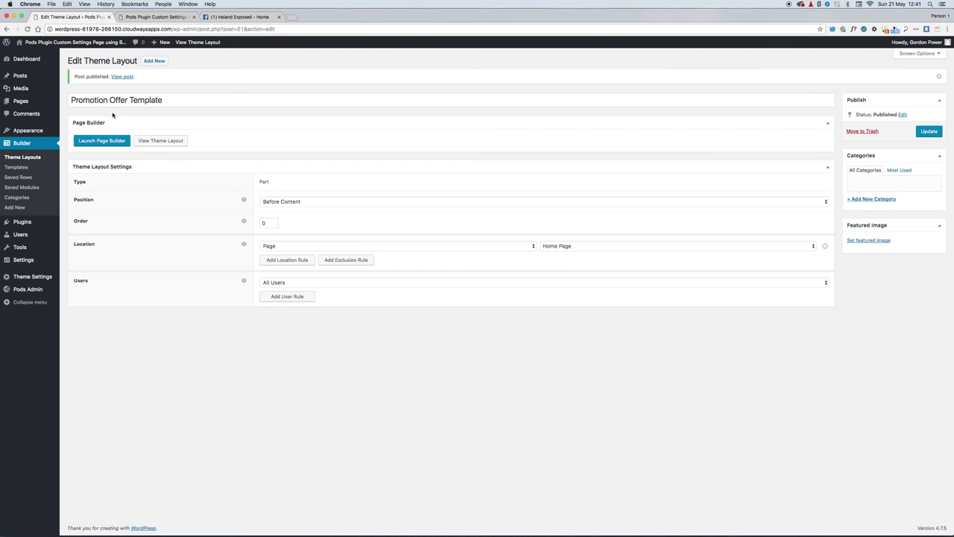
pyautogui.click(94, 142)
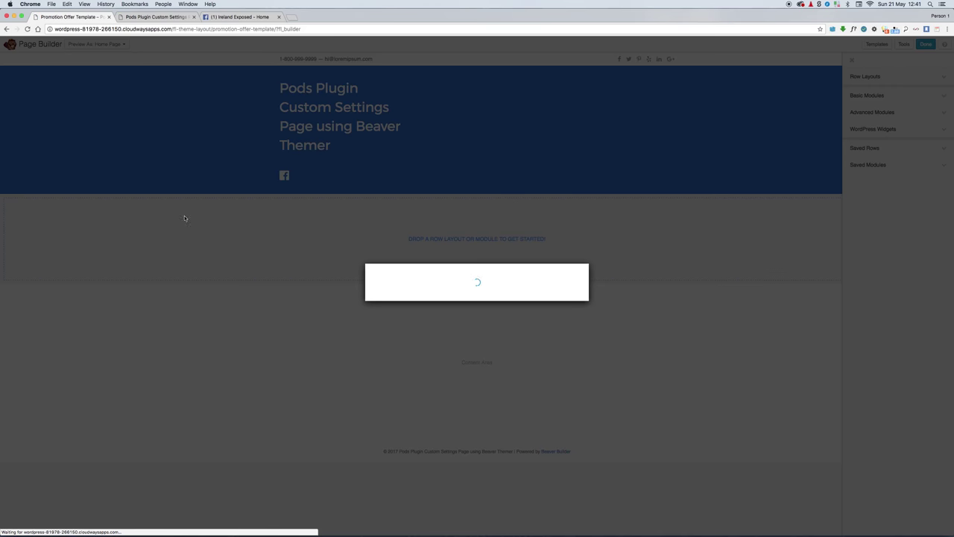
# Step: Start from a blank layout and add a one-column row holding a Text Editor module
pyautogui.click(571, 379)
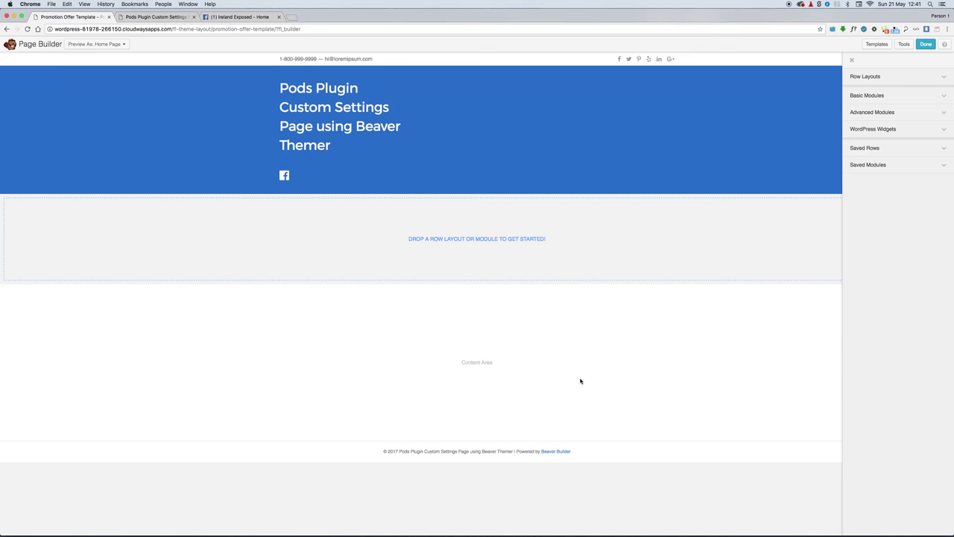
pyautogui.click(883, 79)
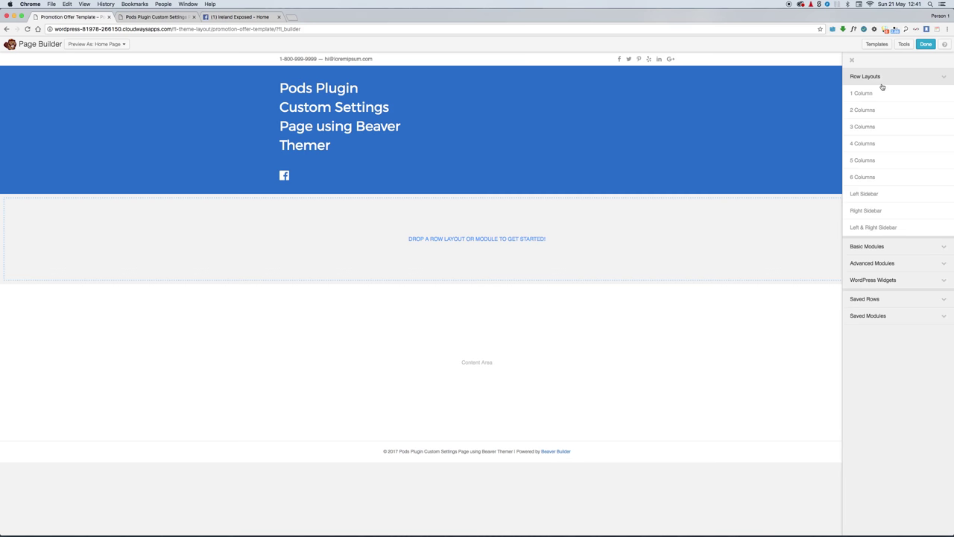
pyautogui.moveTo(867, 93); pyautogui.dragTo(305, 246)
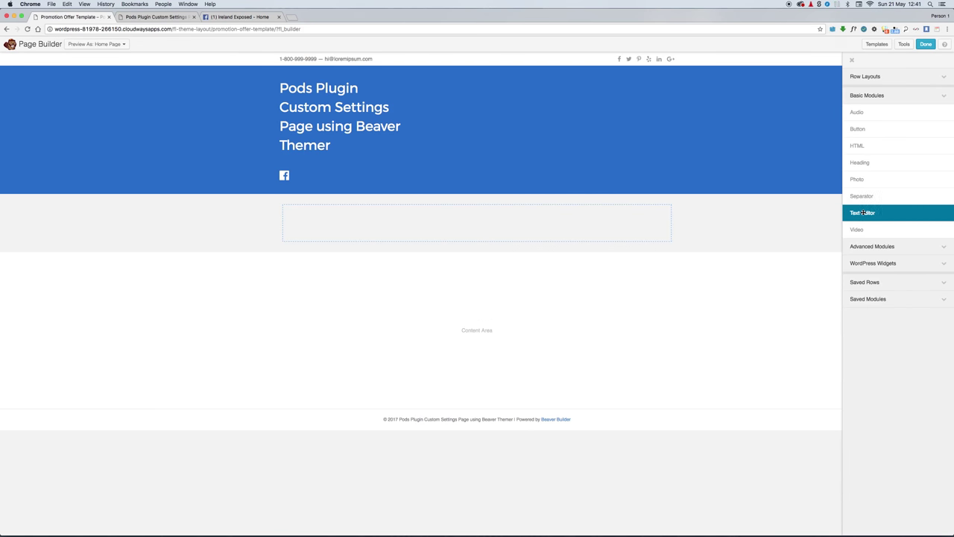
pyautogui.moveTo(862, 212); pyautogui.dragTo(341, 247)
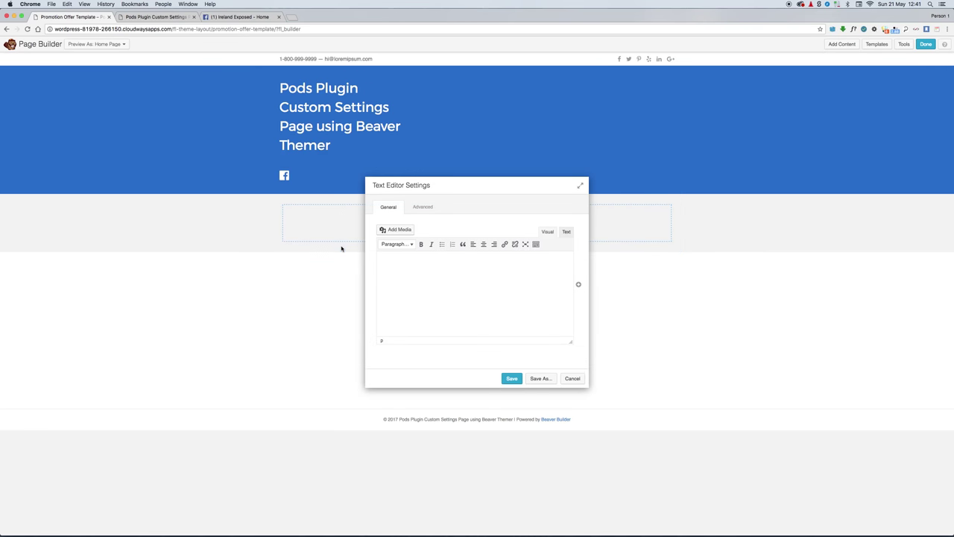
# Step: Connect the text to the Settings Pod promotion field ('25% off for all of May') and publish
pyautogui.click(577, 286)
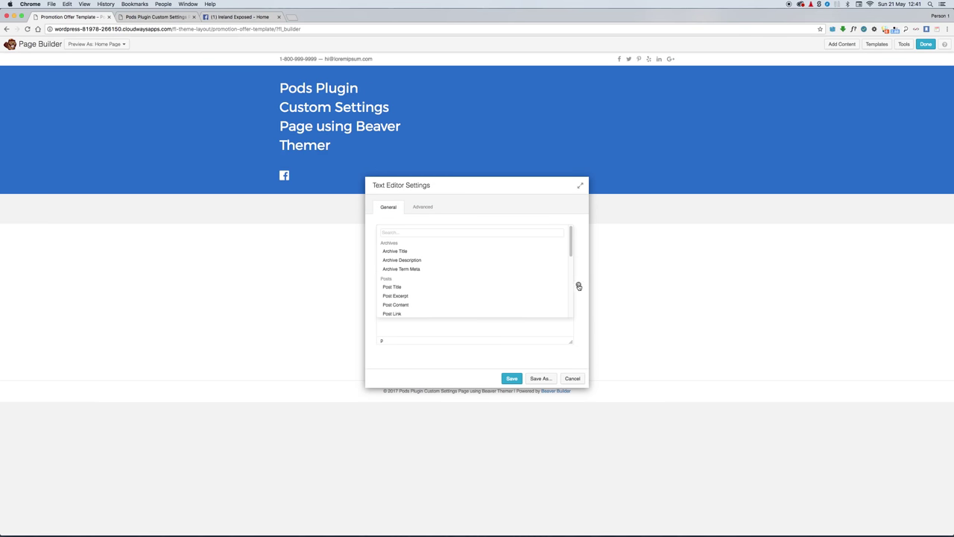
pyautogui.scroll(-10, 512, 273)
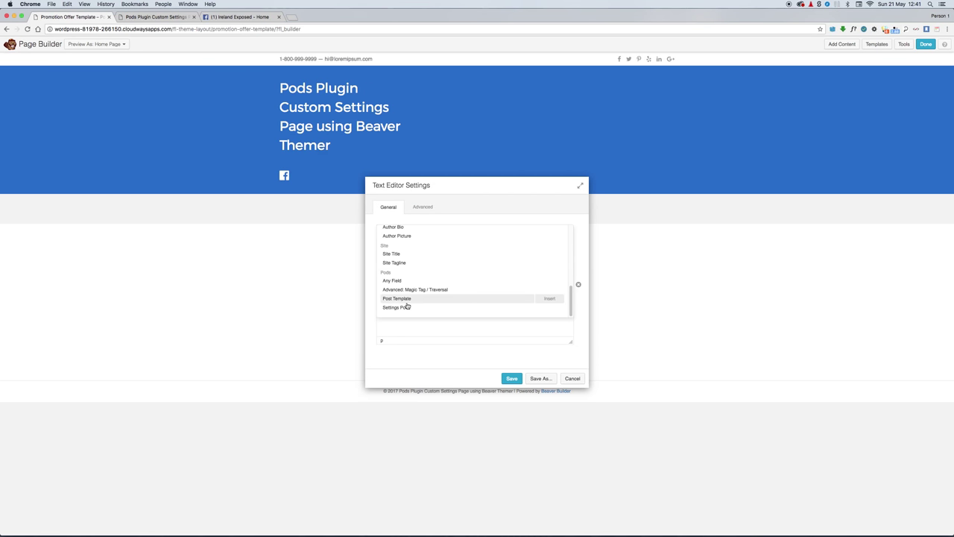
pyautogui.click(397, 309)
pyautogui.click(476, 224)
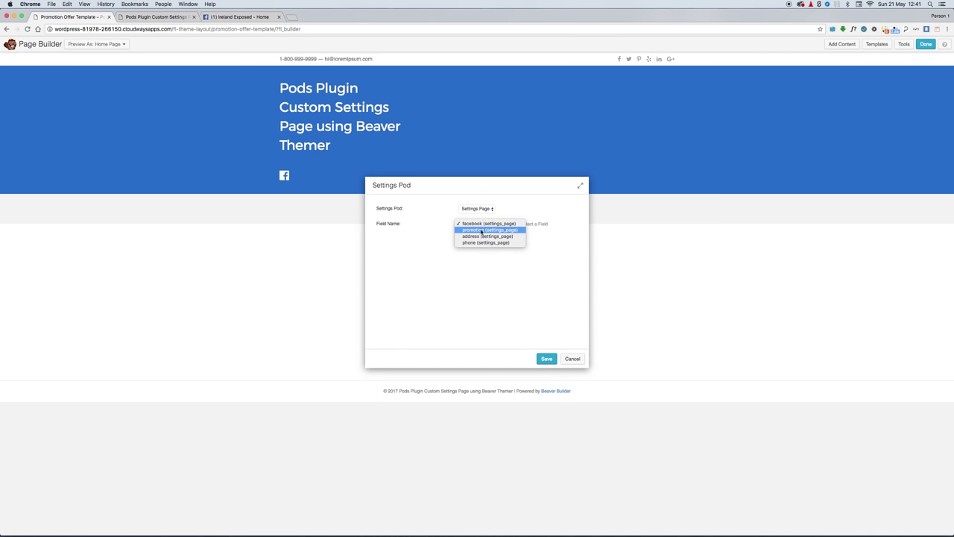
pyautogui.click(476, 231)
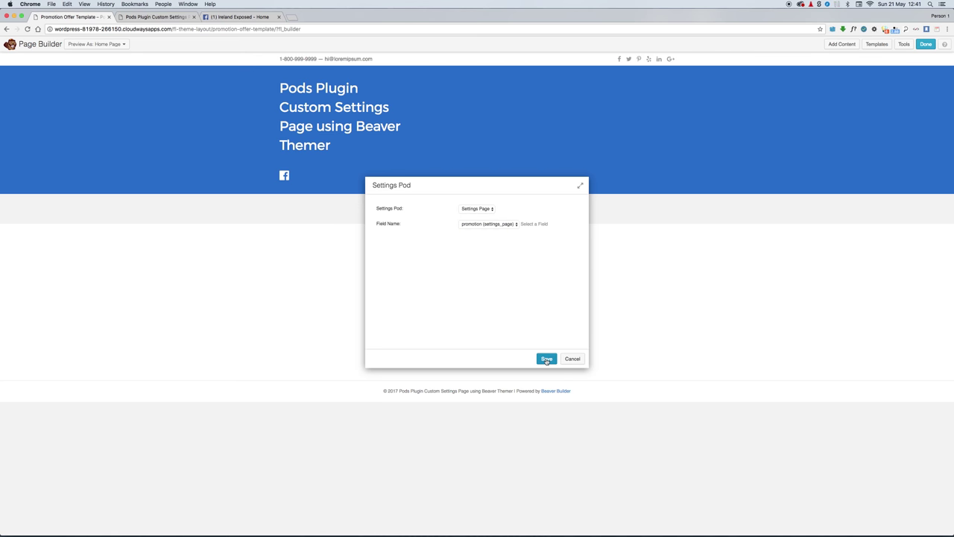
pyautogui.click(547, 359)
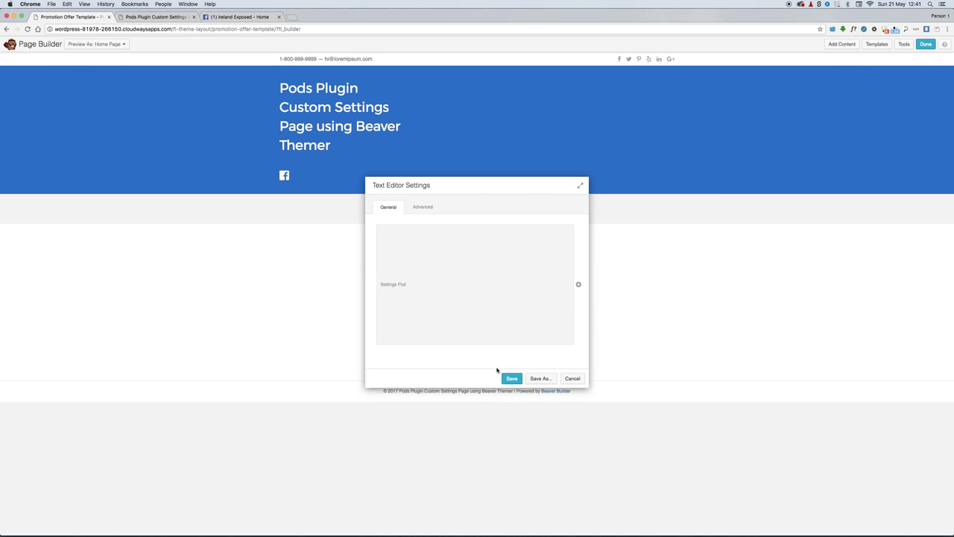
pyautogui.click(511, 378)
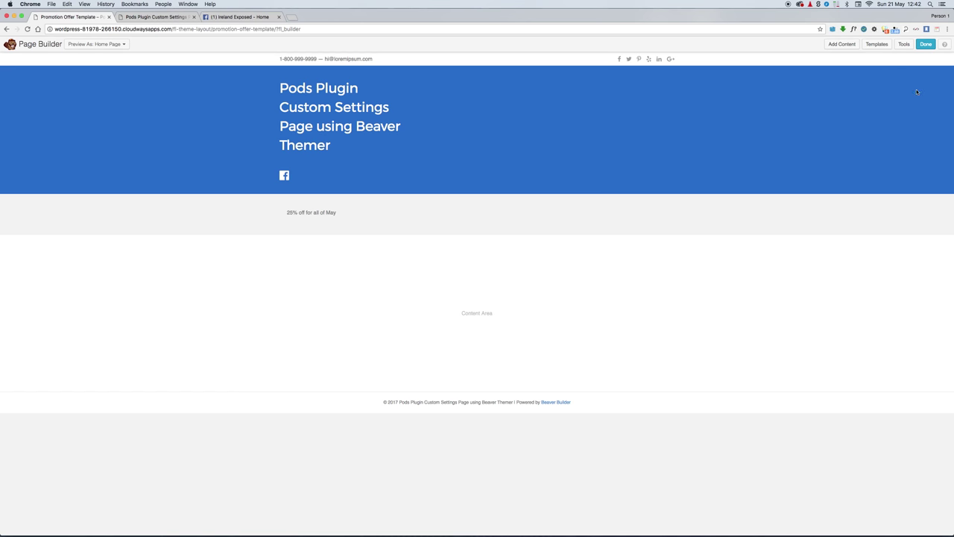
pyautogui.click(926, 45)
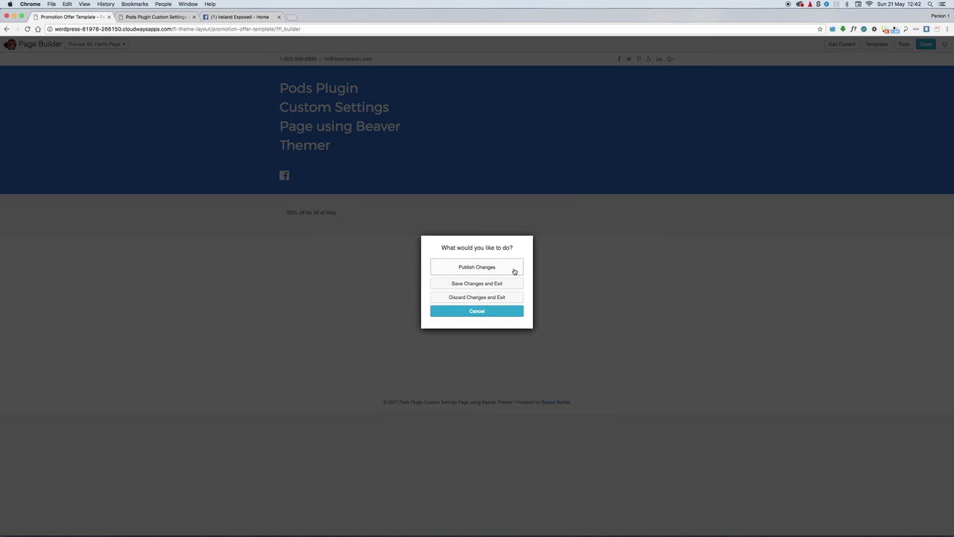
pyautogui.click(478, 267)
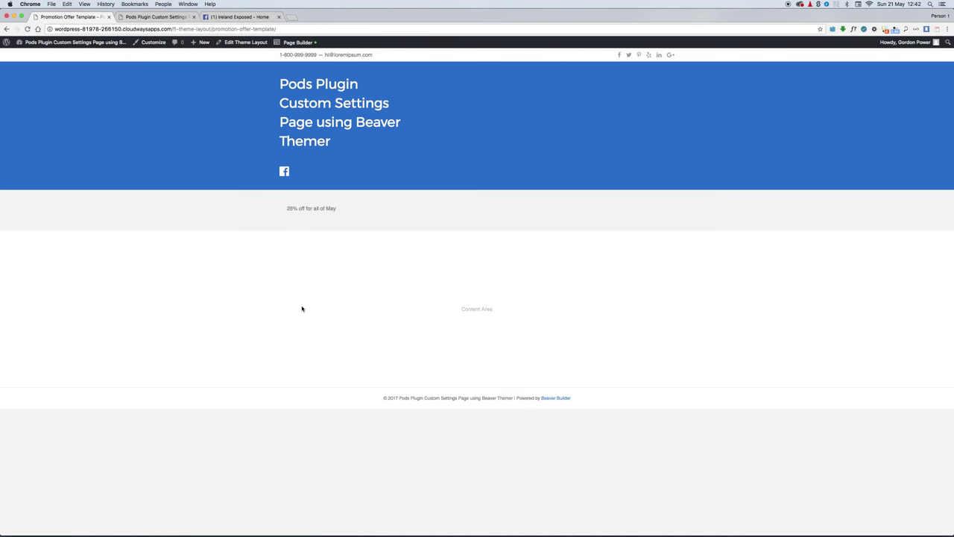
# Step: Create a new theme layout titled 'Footer' with layout type Footer
pyautogui.click(240, 42)
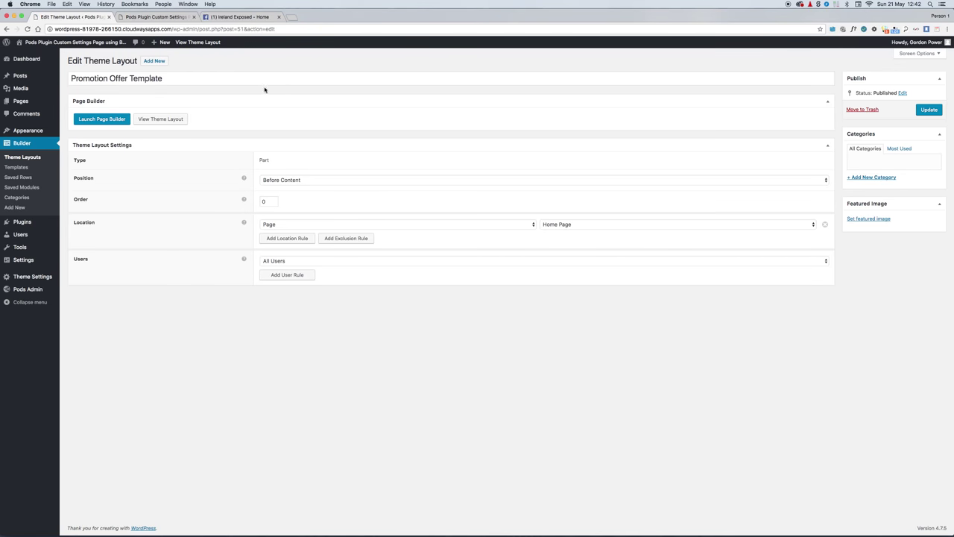
pyautogui.click(156, 62)
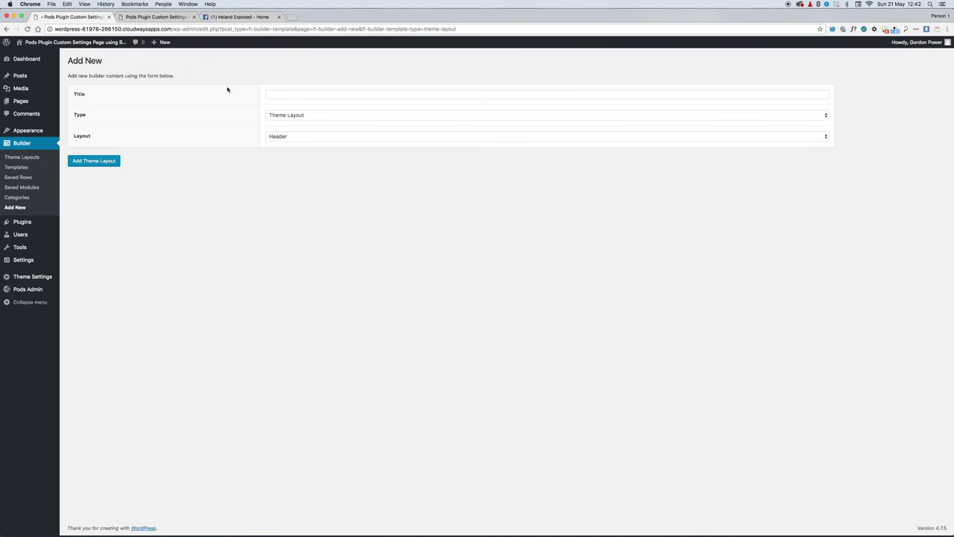
pyautogui.click(283, 94)
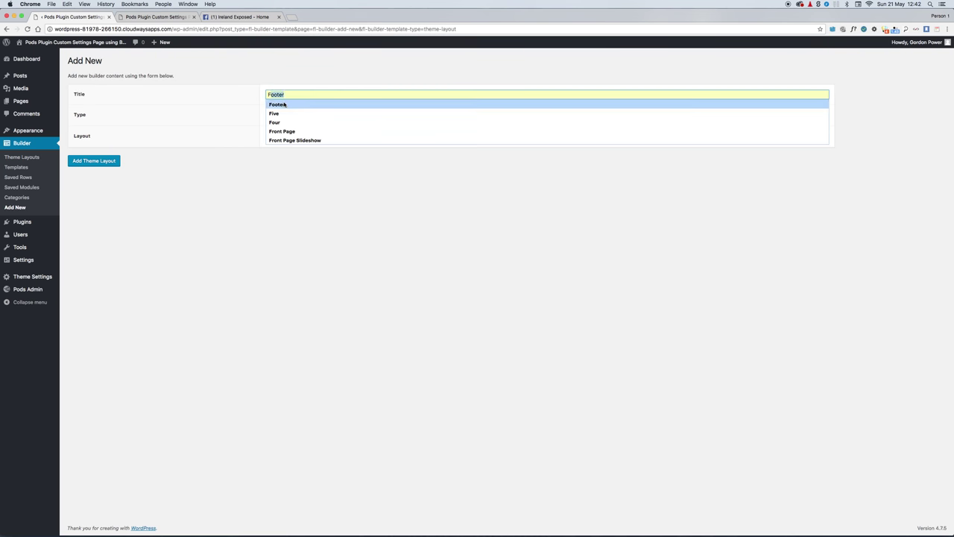
pyautogui.click(282, 104)
pyautogui.click(285, 138)
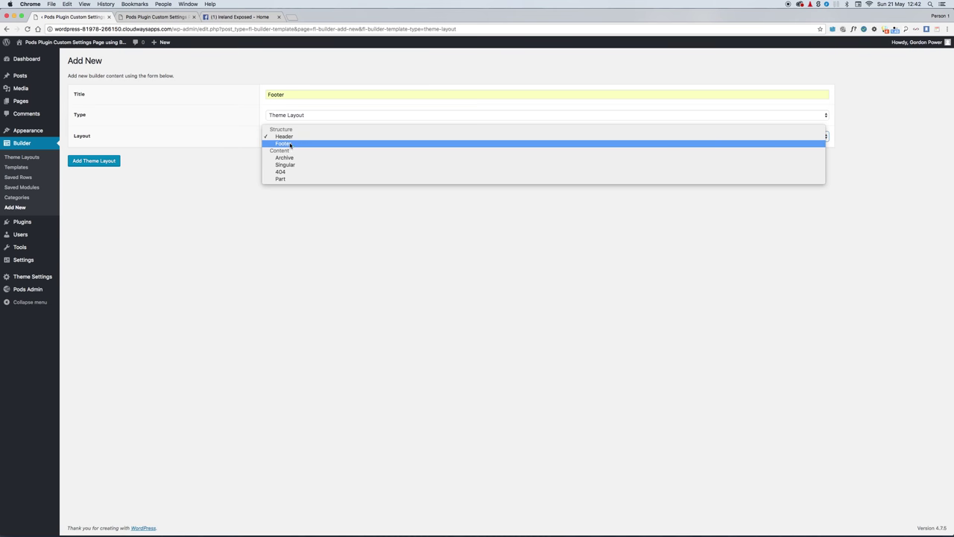
pyautogui.click(275, 143)
pyautogui.click(94, 162)
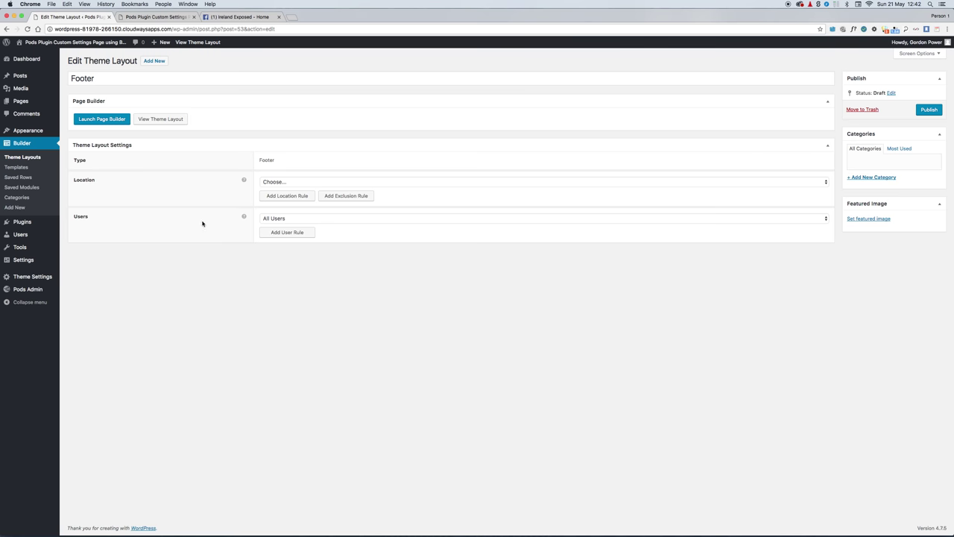
# Step: Publish the Footer layout and set its location to Entire Site
pyautogui.click(929, 111)
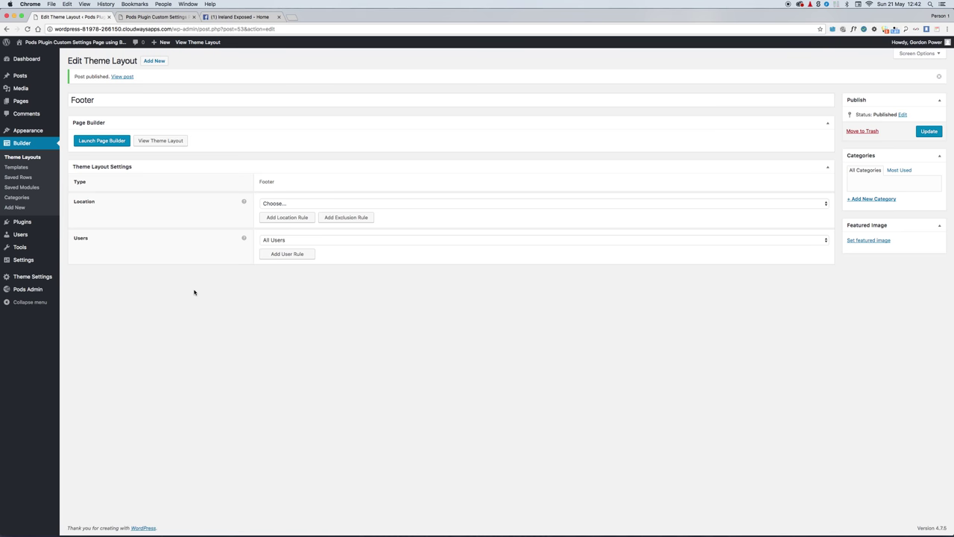
pyautogui.click(294, 203)
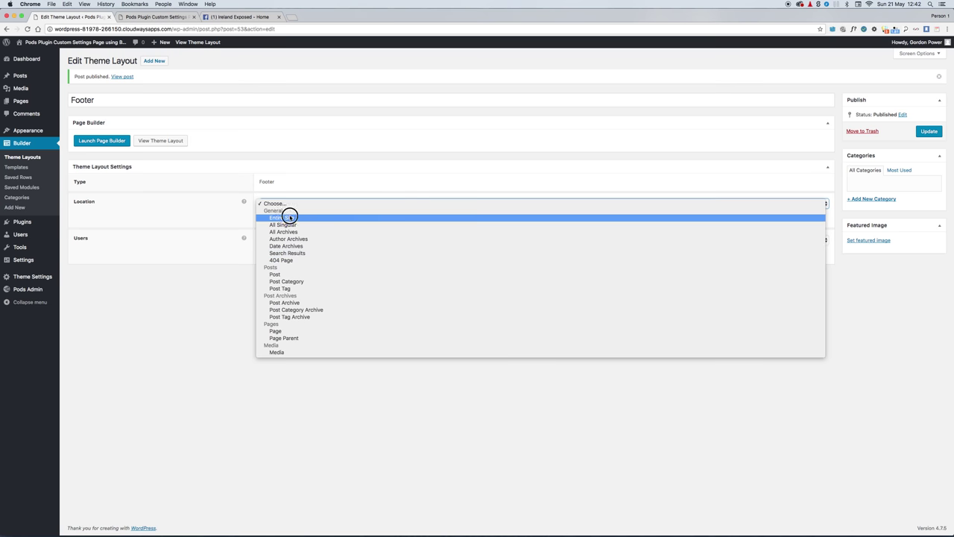
pyautogui.click(290, 218)
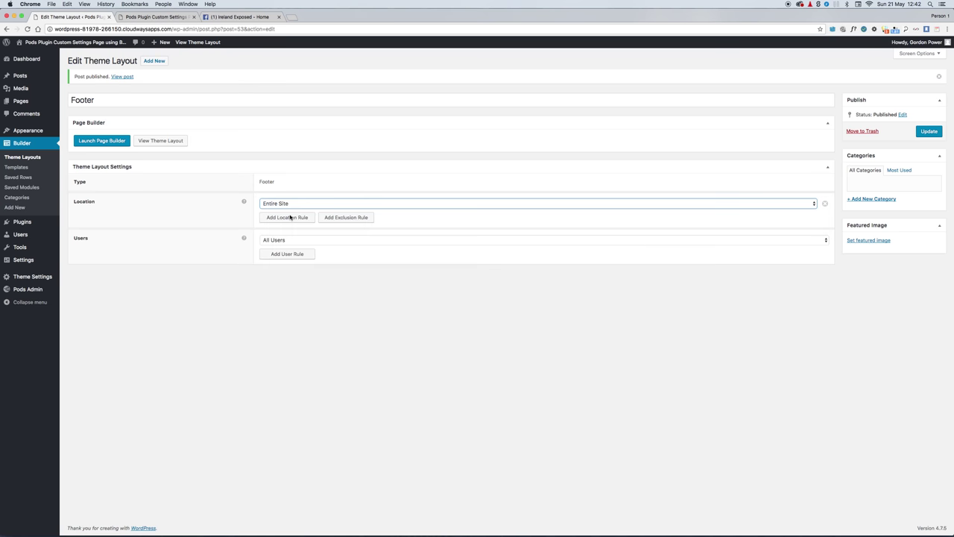
# Step: Replace the default purple footer row with a one-column row holding a Text Editor module
pyautogui.click(109, 142)
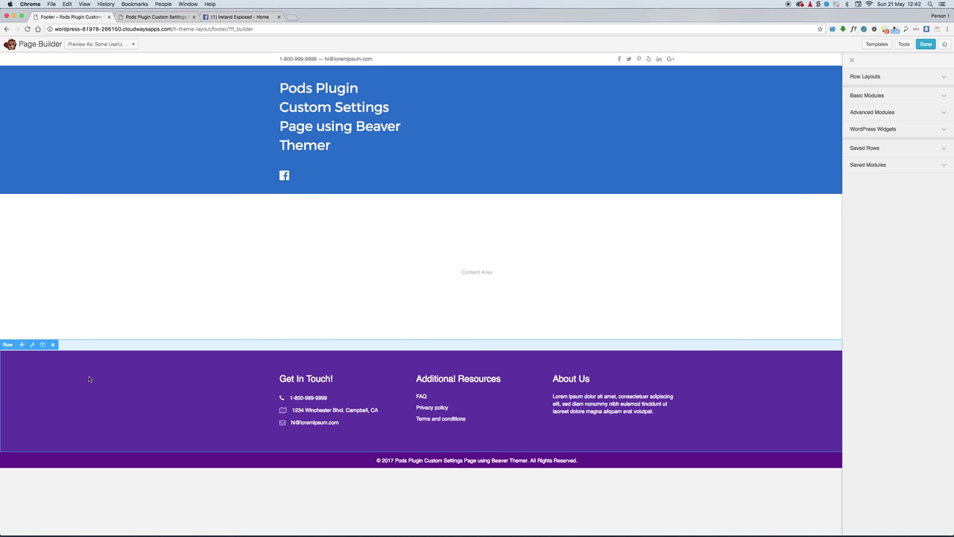
pyautogui.click(52, 344)
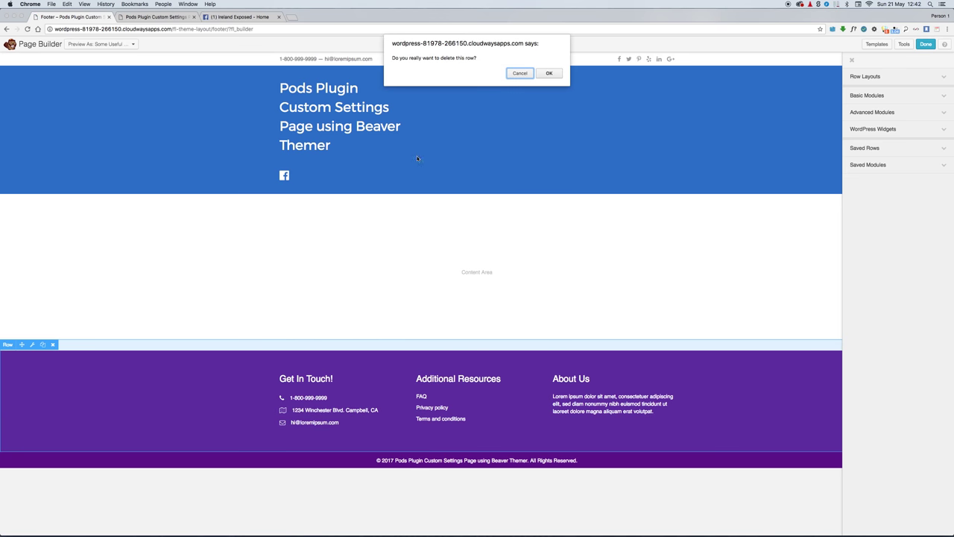
pyautogui.click(549, 73)
pyautogui.click(903, 77)
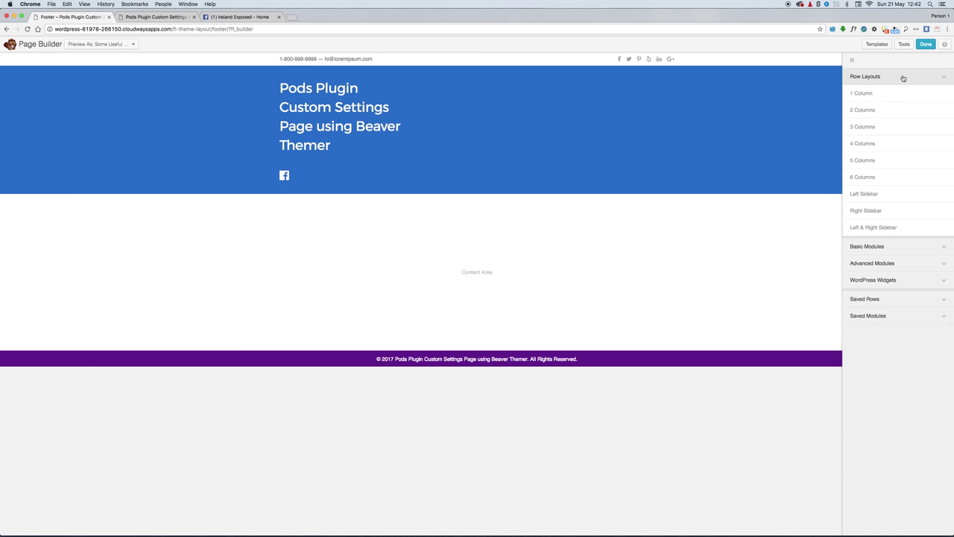
pyautogui.moveTo(865, 93); pyautogui.dragTo(343, 418)
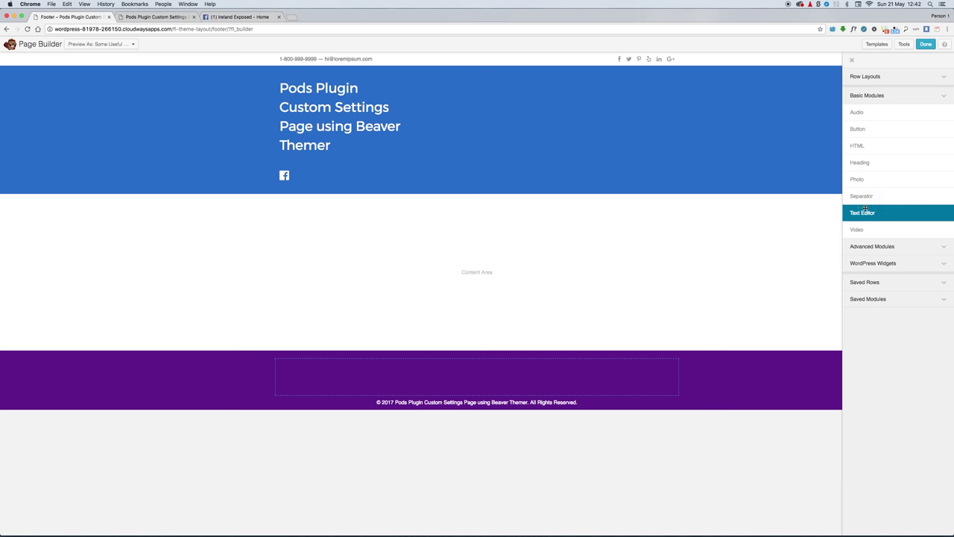
pyautogui.moveTo(865, 210); pyautogui.dragTo(314, 402)
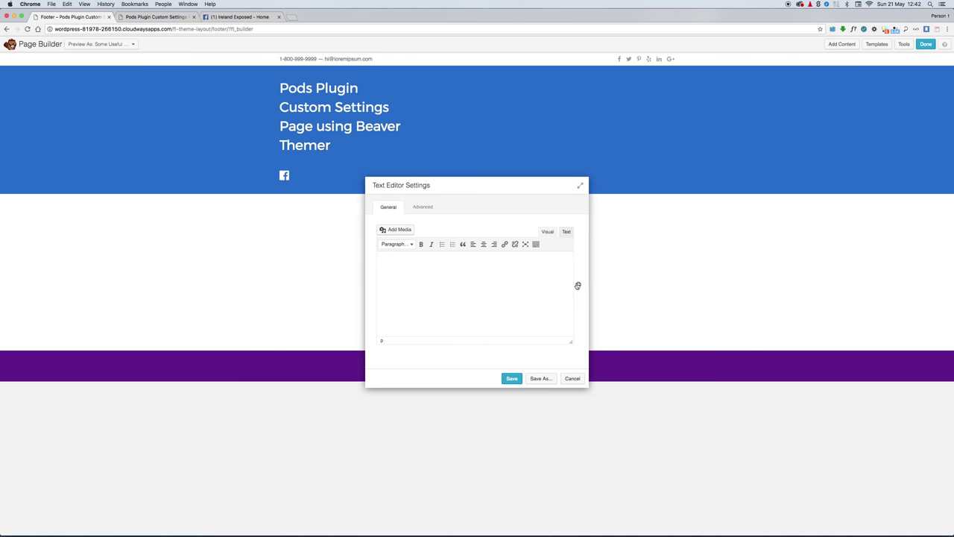
# Step: Connect the footer text to the Settings Pod address field and save it
pyautogui.click(579, 287)
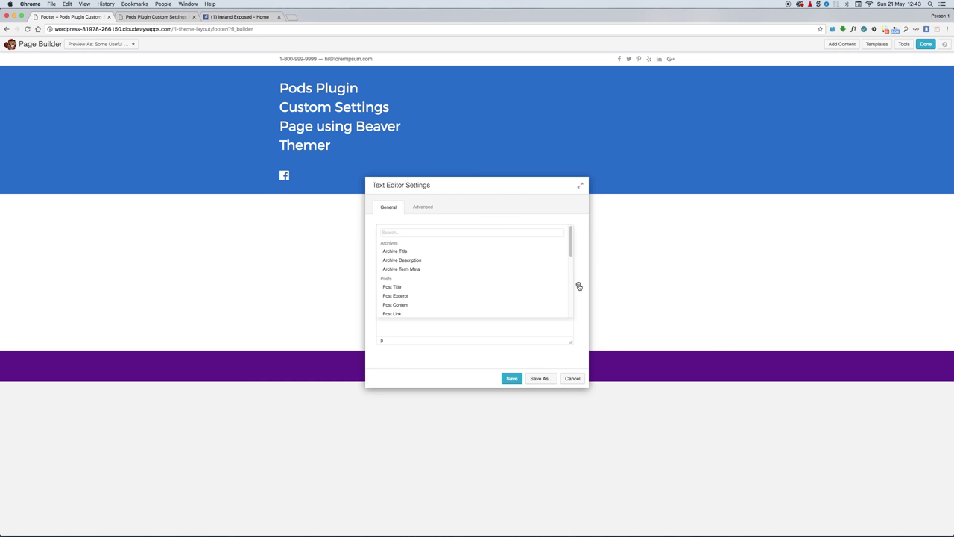
pyautogui.scroll(-10, 486, 266)
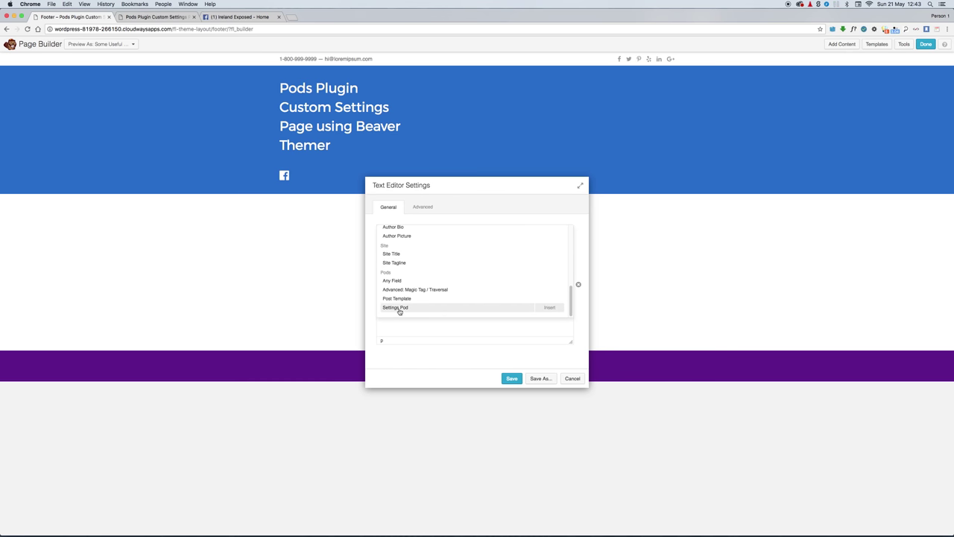
pyautogui.click(397, 310)
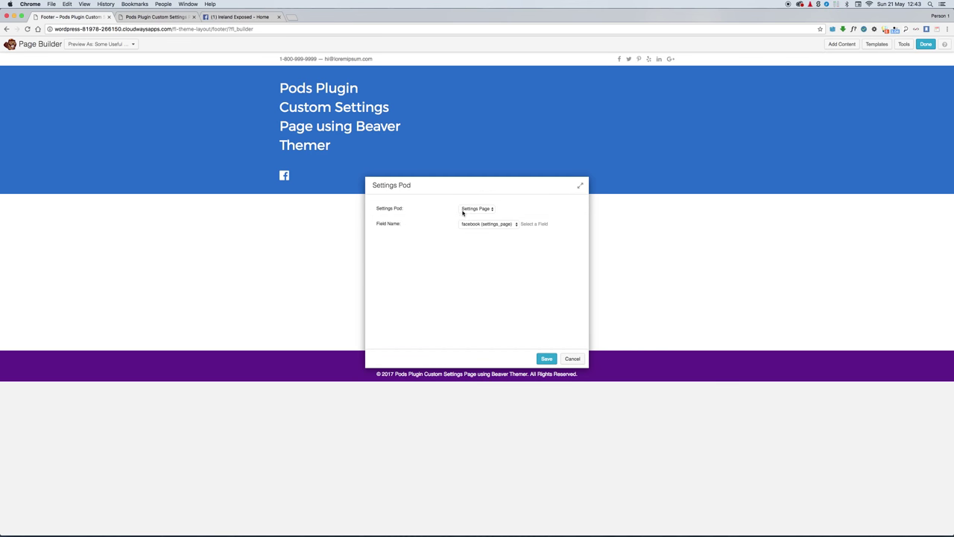
pyautogui.click(479, 222)
pyautogui.click(492, 234)
pyautogui.click(544, 360)
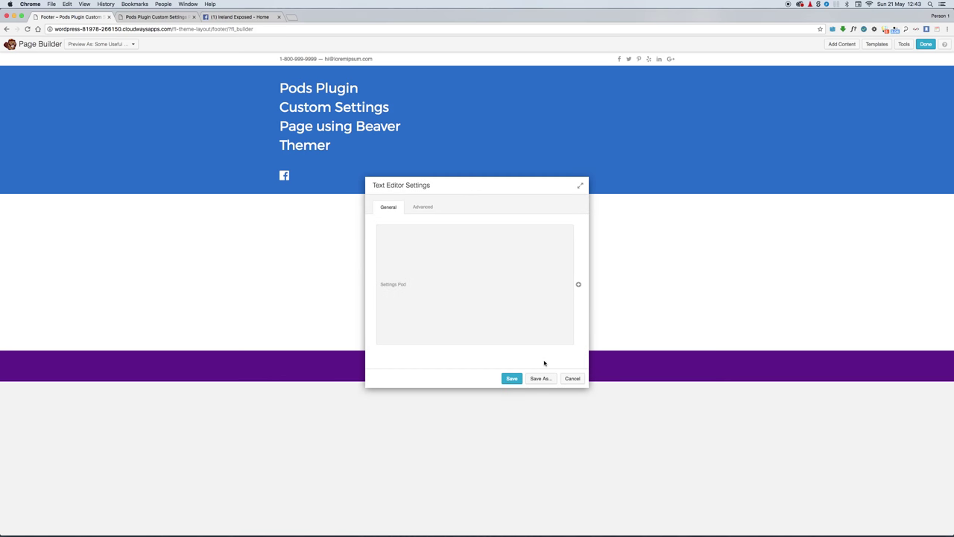
pyautogui.click(512, 380)
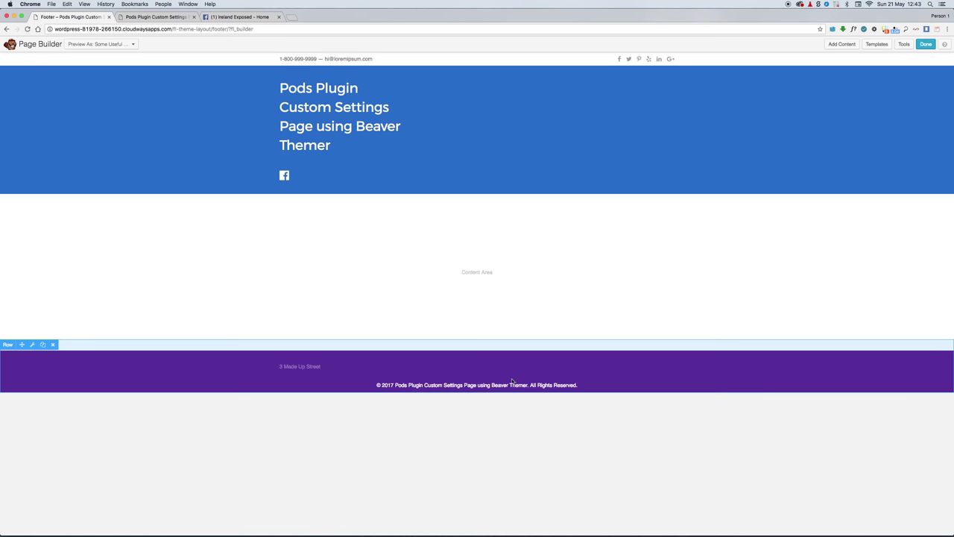
# Step: Add a second footer text module bound to the Settings Pod phone field and publish the footer
pyautogui.click(844, 44)
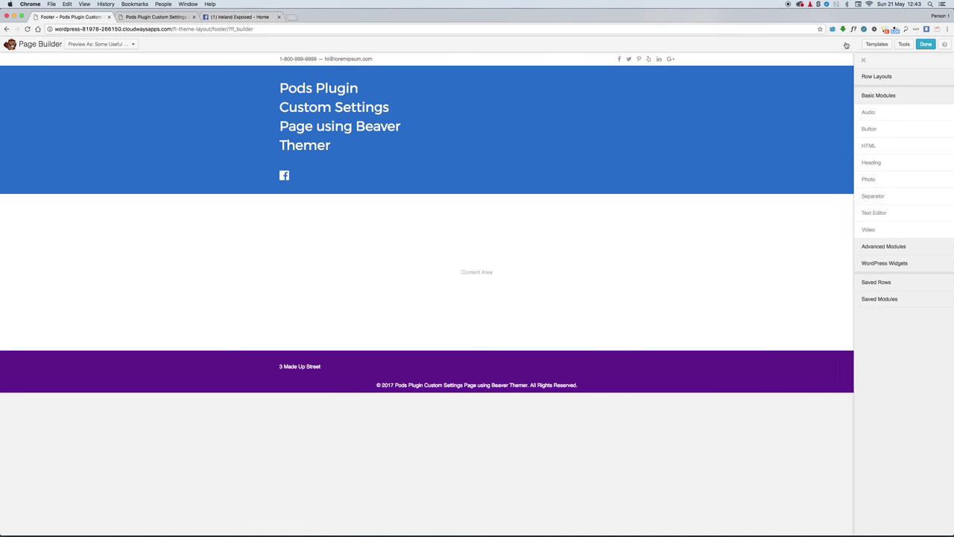
pyautogui.moveTo(873, 209); pyautogui.dragTo(313, 423)
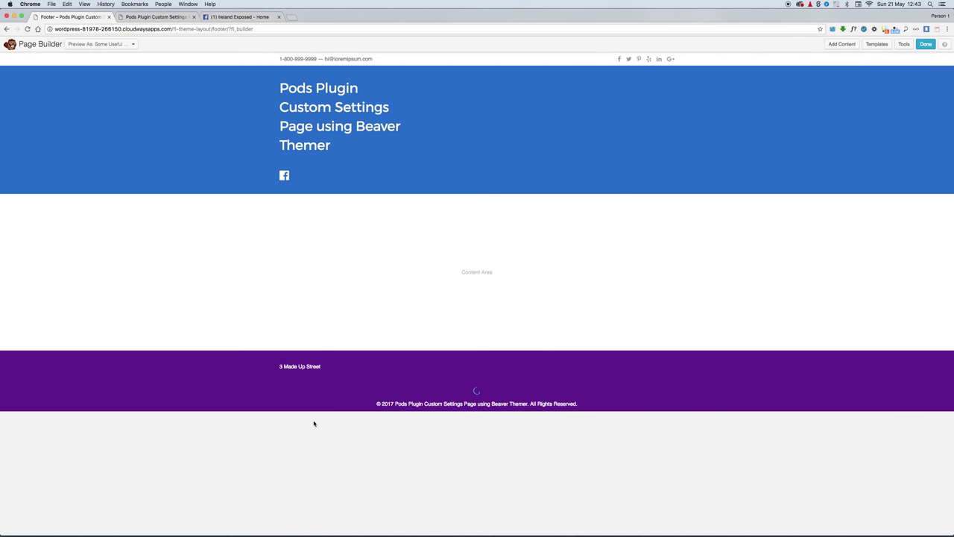
pyautogui.click(579, 286)
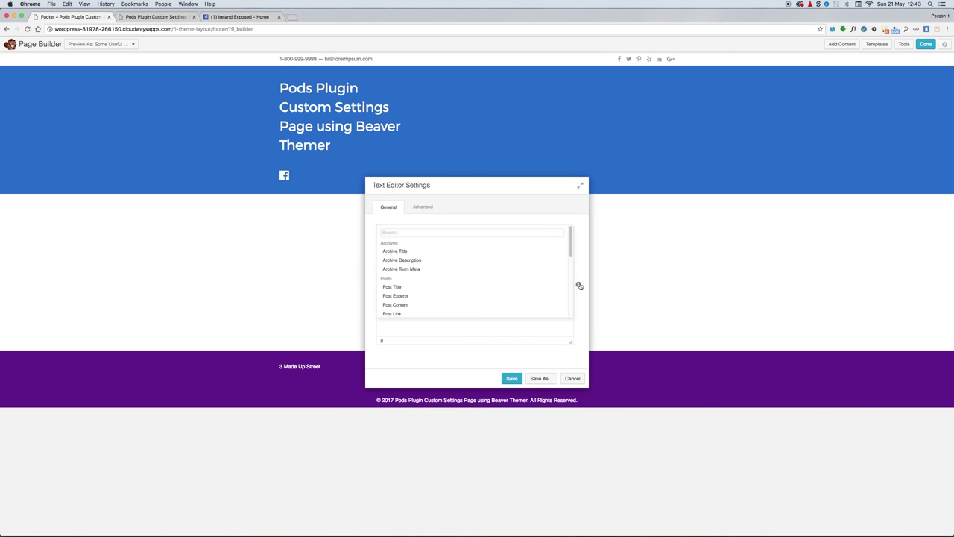
pyautogui.scroll(-6, 492, 281)
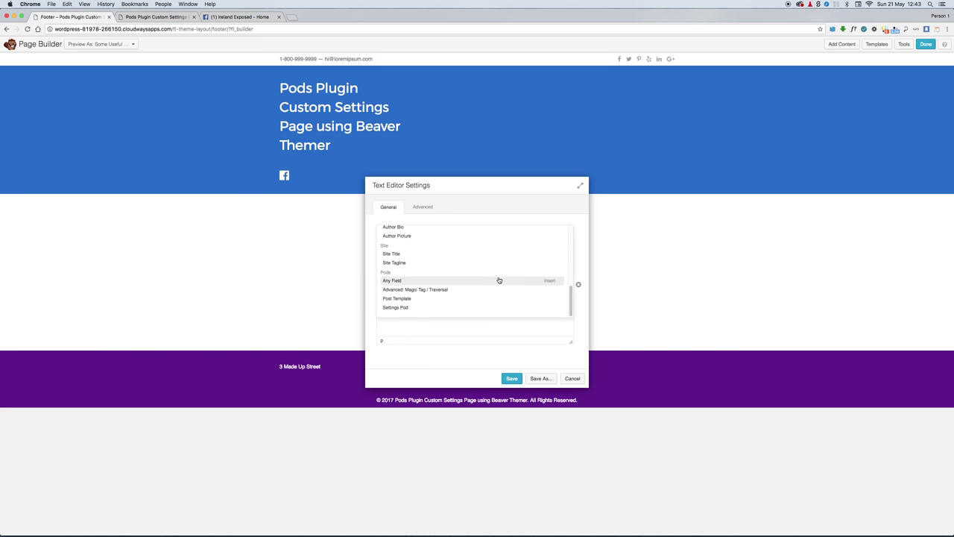
pyautogui.click(410, 308)
pyautogui.click(475, 223)
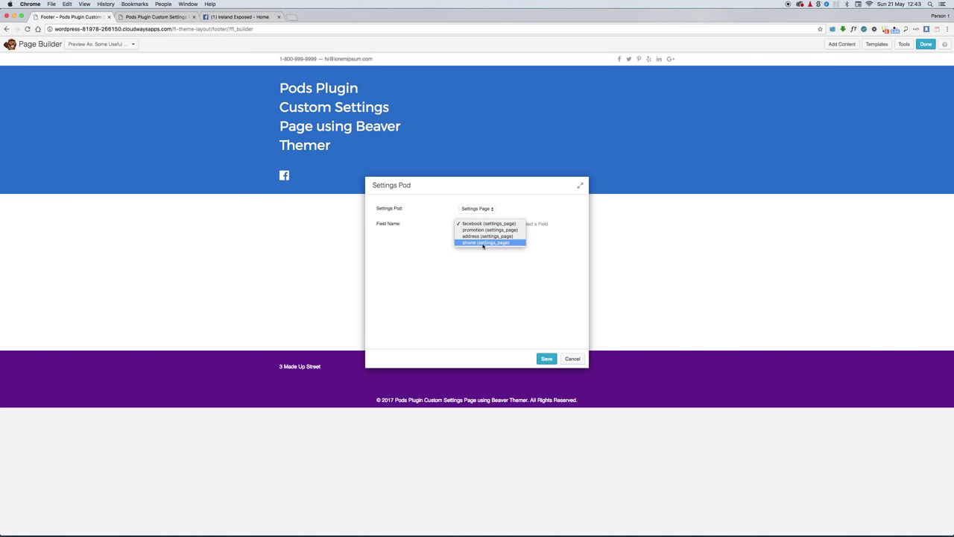
pyautogui.click(484, 243)
pyautogui.click(546, 359)
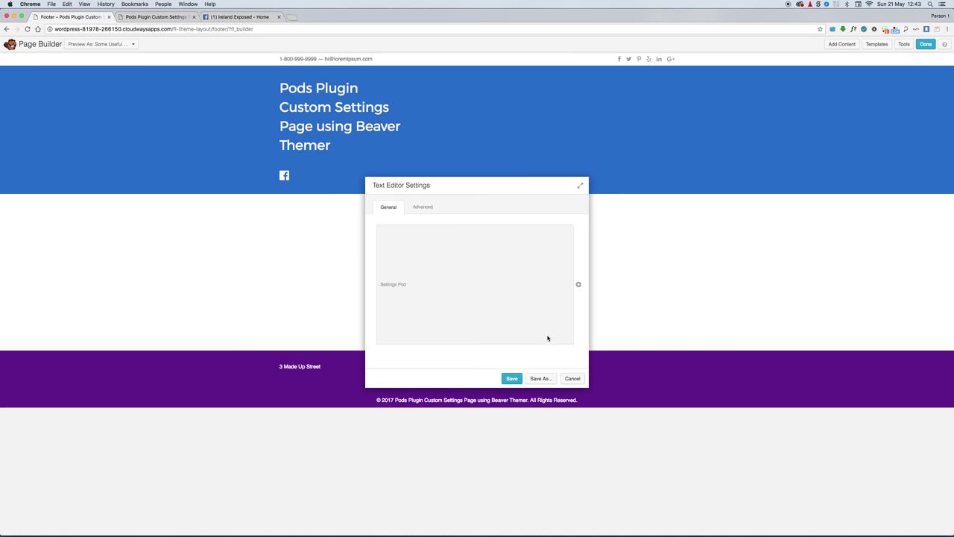
pyautogui.click(513, 379)
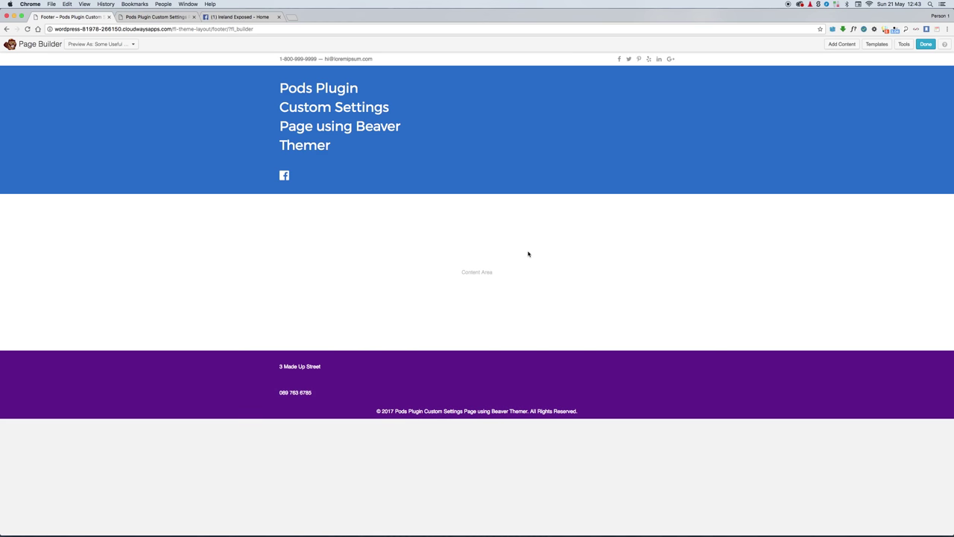
pyautogui.click(926, 45)
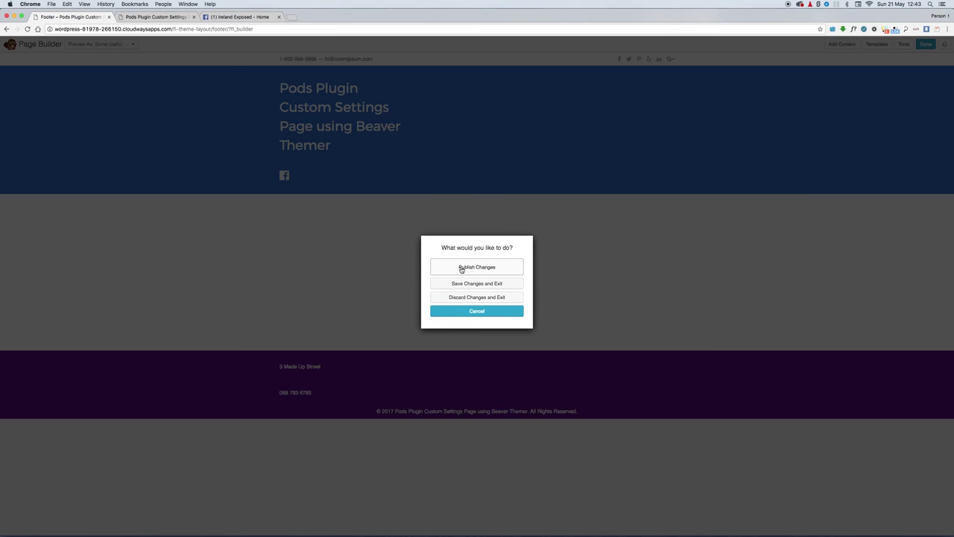
pyautogui.click(461, 268)
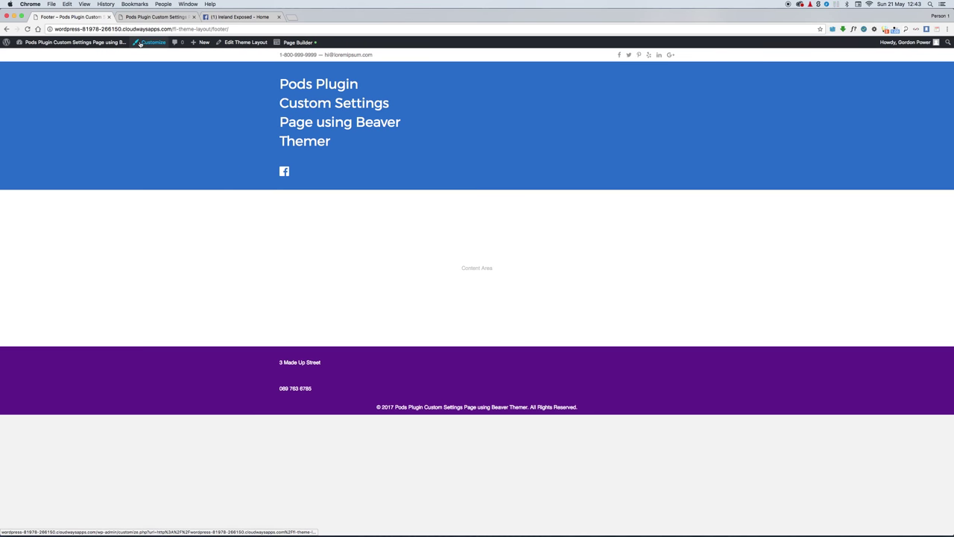
# Step: From Pages > All Pages, open the Home Page in a new browser tab
pyautogui.moveTo(60, 45)
pyautogui.click(29, 56)
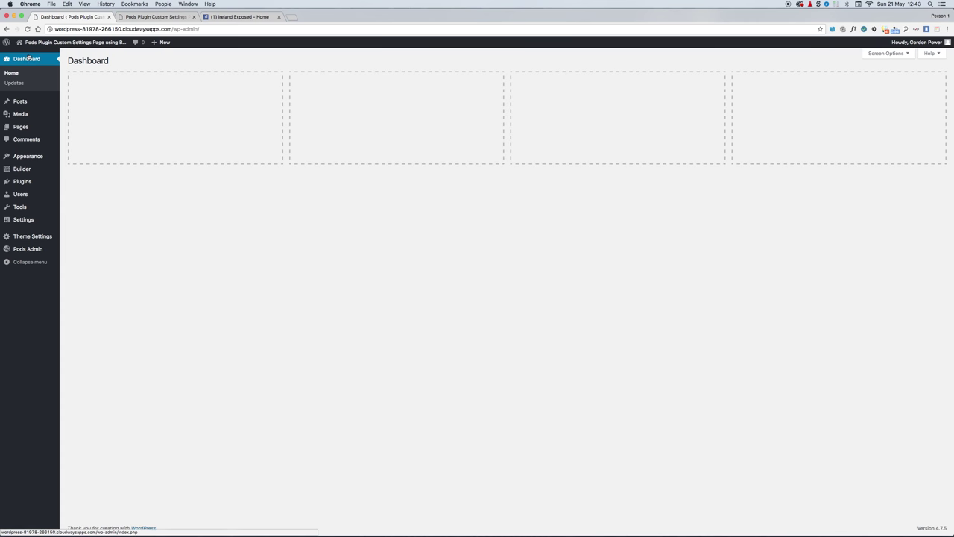
pyautogui.moveTo(35, 127)
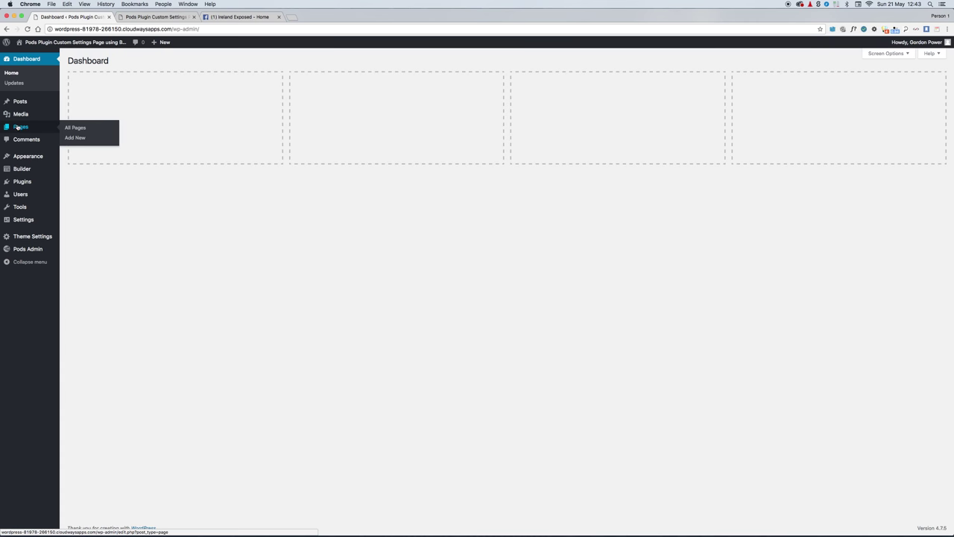
pyautogui.click(74, 128)
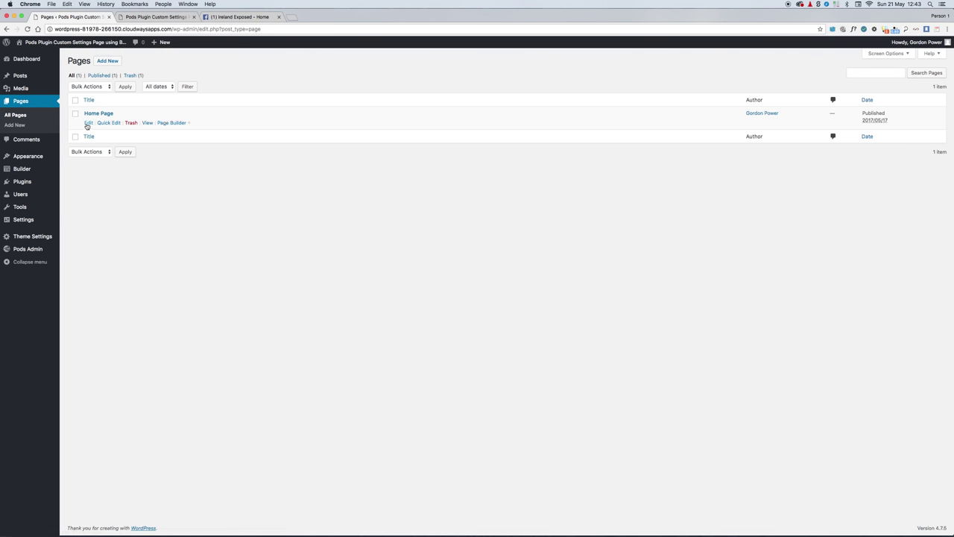
pyautogui.rightClick(146, 122)
pyautogui.click(181, 125)
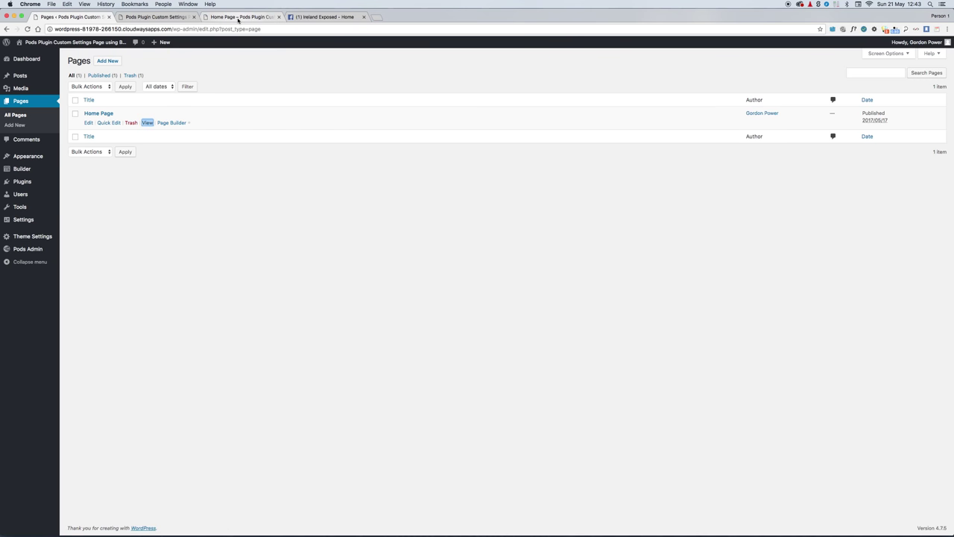
# Step: Check the Home Page and test that the header Facebook icon links to Facebook
pyautogui.click(237, 17)
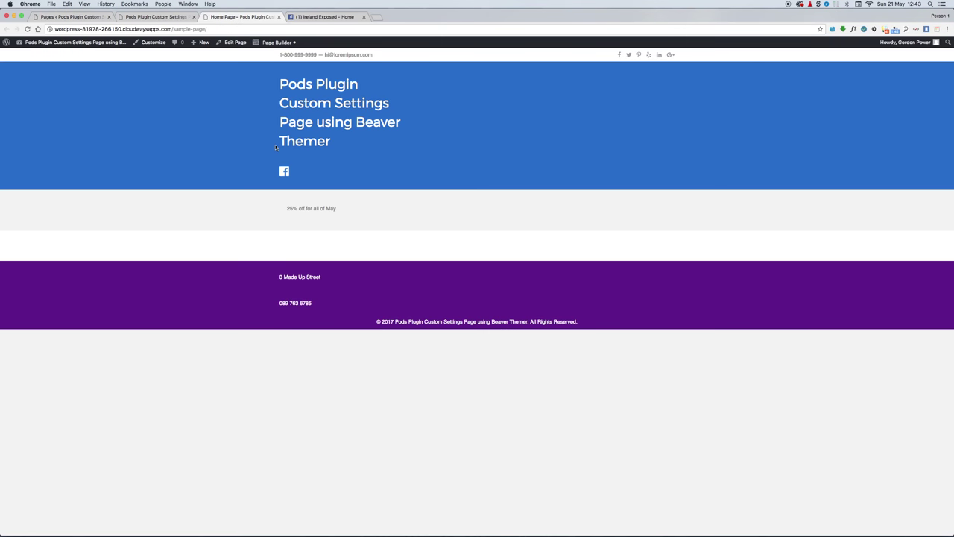
pyautogui.click(364, 16)
pyautogui.click(284, 172)
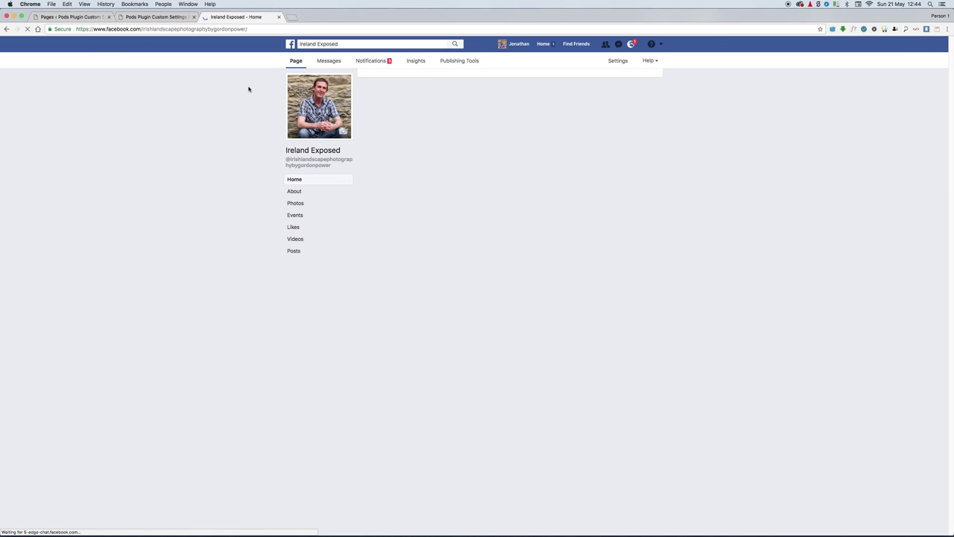
pyautogui.click(7, 29)
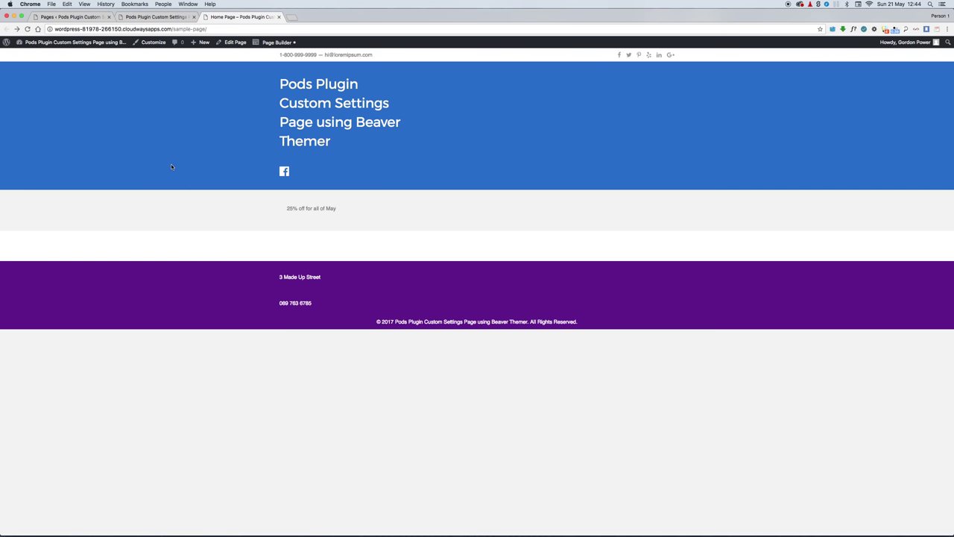
# Step: Create and publish a new page titled 'Testing'
pyautogui.click(53, 16)
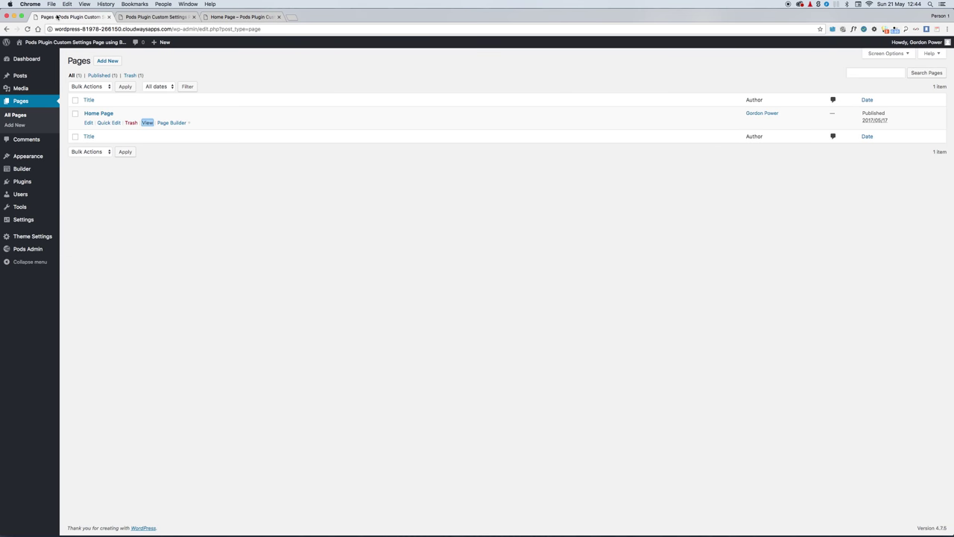
pyautogui.click(108, 61)
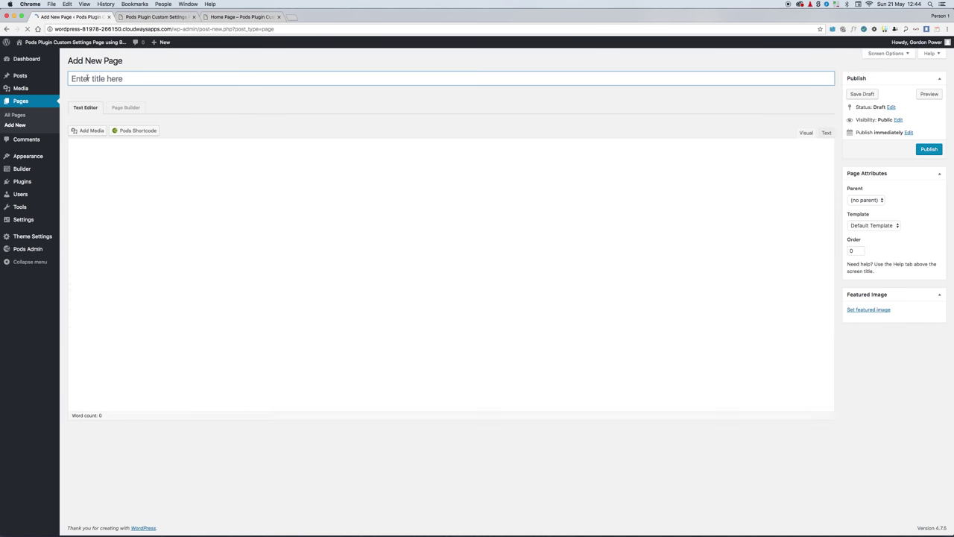
pyautogui.write('Testing')
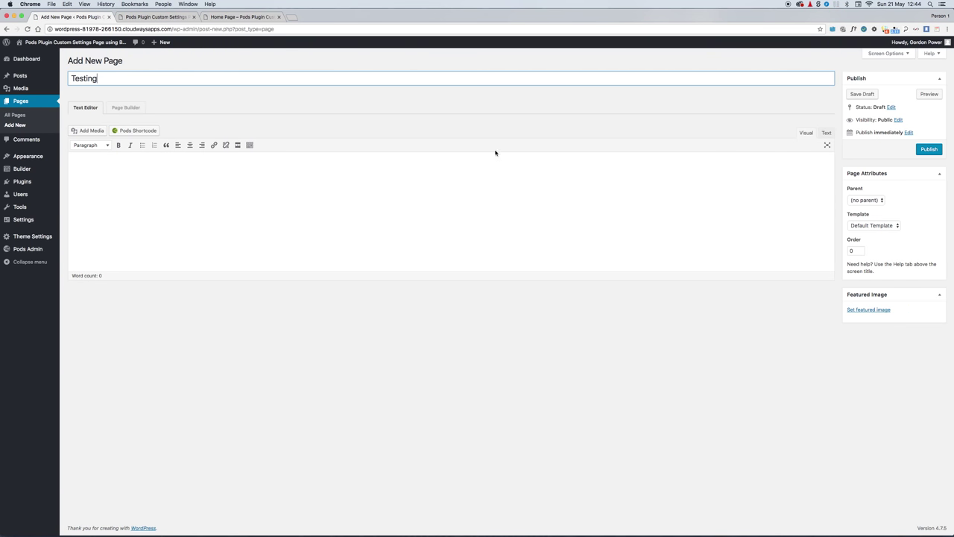
pyautogui.click(933, 150)
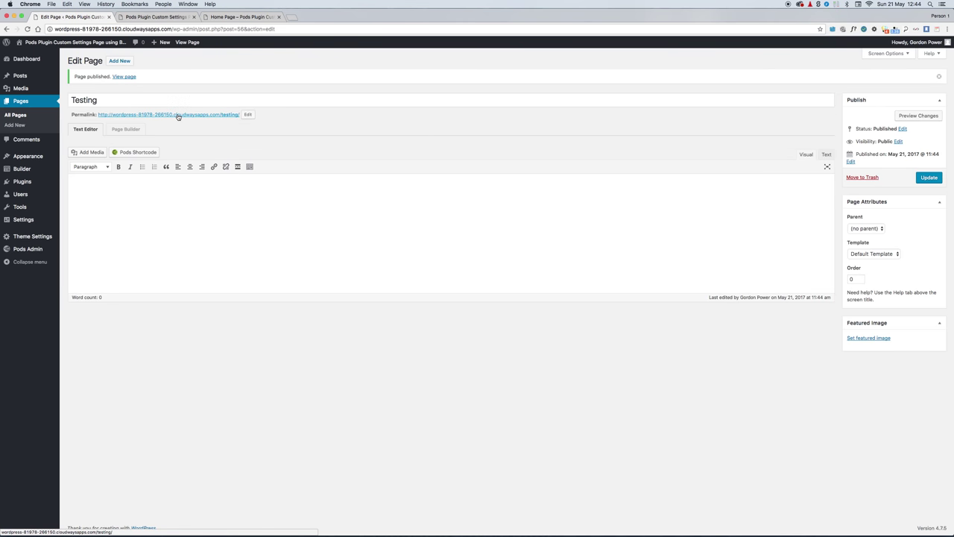
# Step: Open the Testing page in a new tab to check its header and footer
pyautogui.rightClick(178, 116)
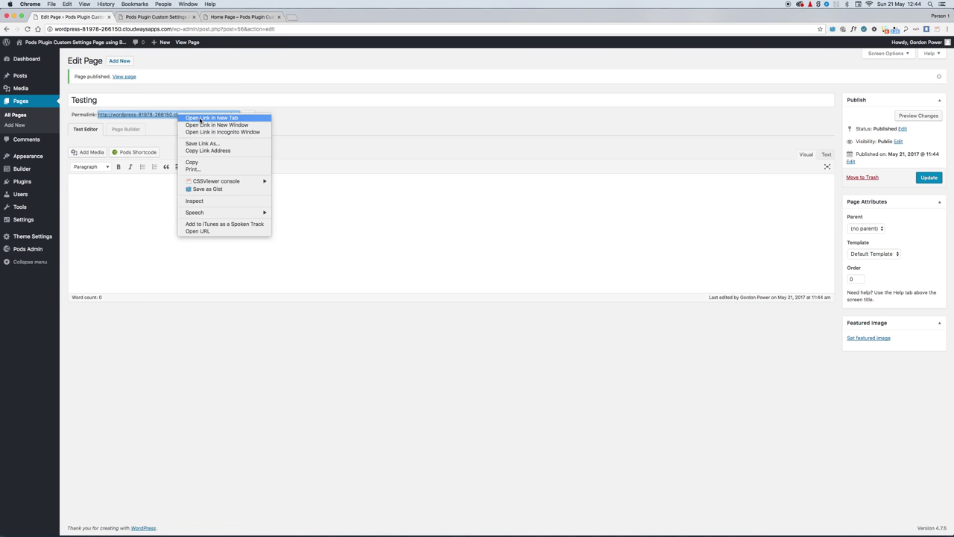
pyautogui.click(200, 119)
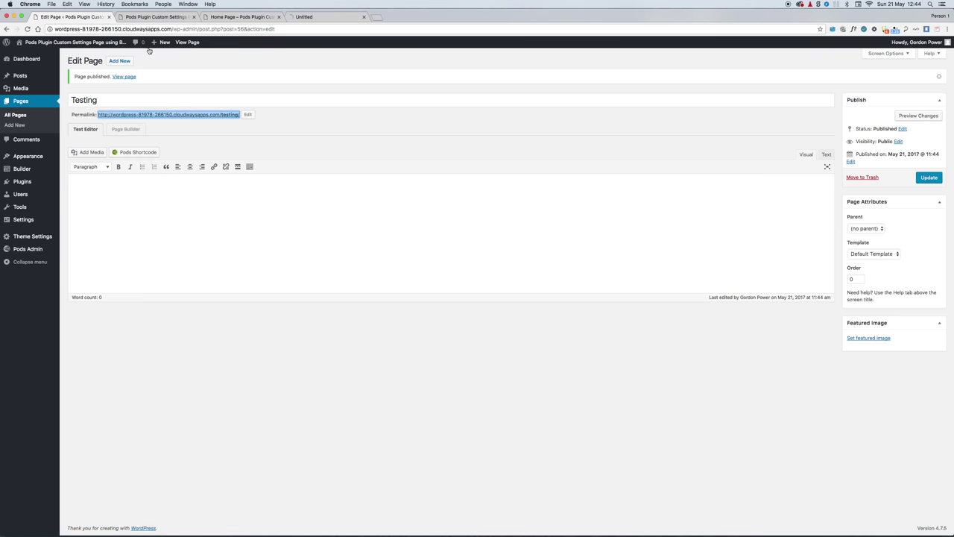
pyautogui.click(318, 17)
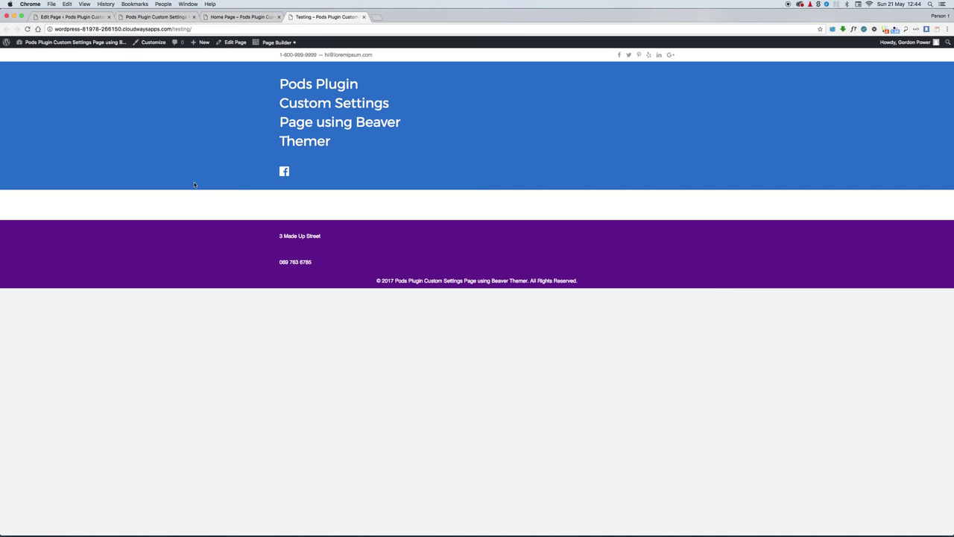
pyautogui.click(65, 15)
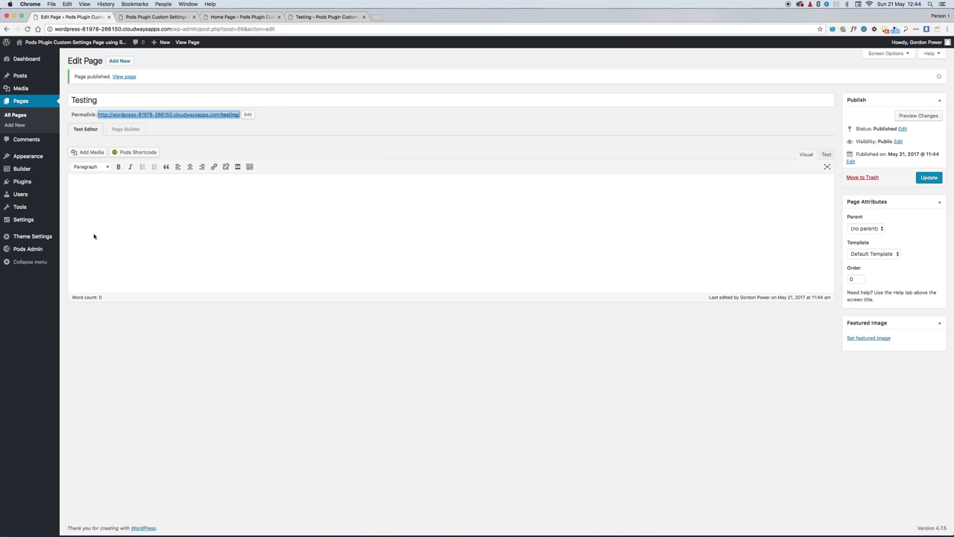
pyautogui.click(36, 238)
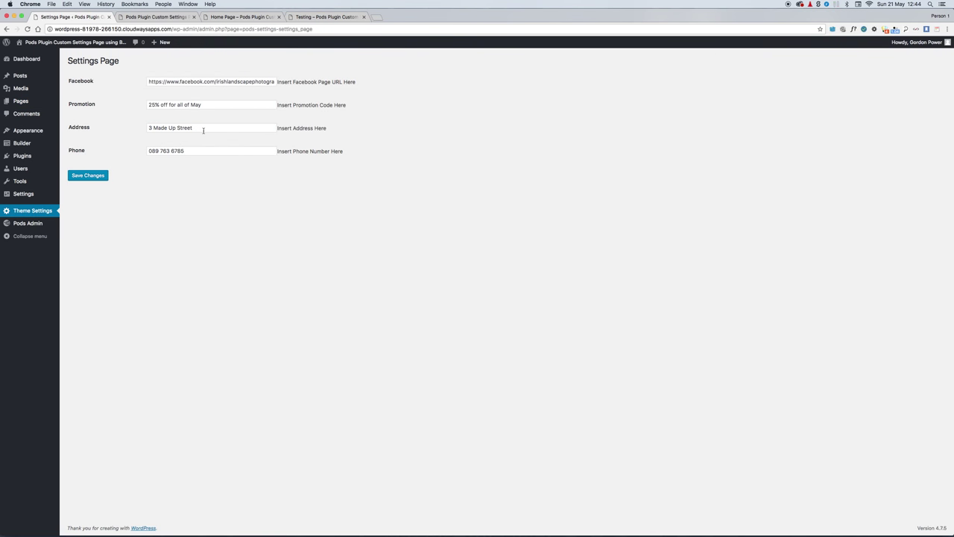
pyautogui.moveTo(199, 127); pyautogui.dragTo(125, 126)
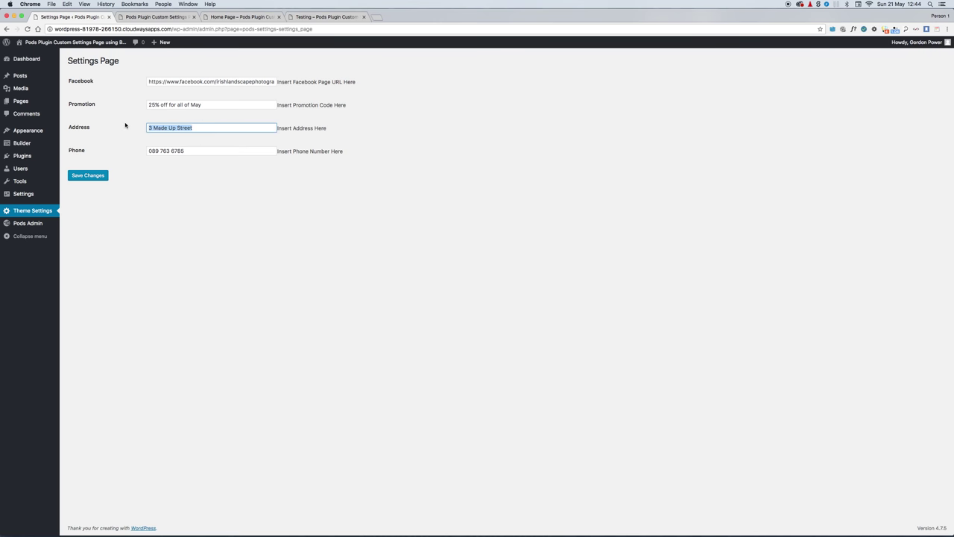
pyautogui.click(88, 176)
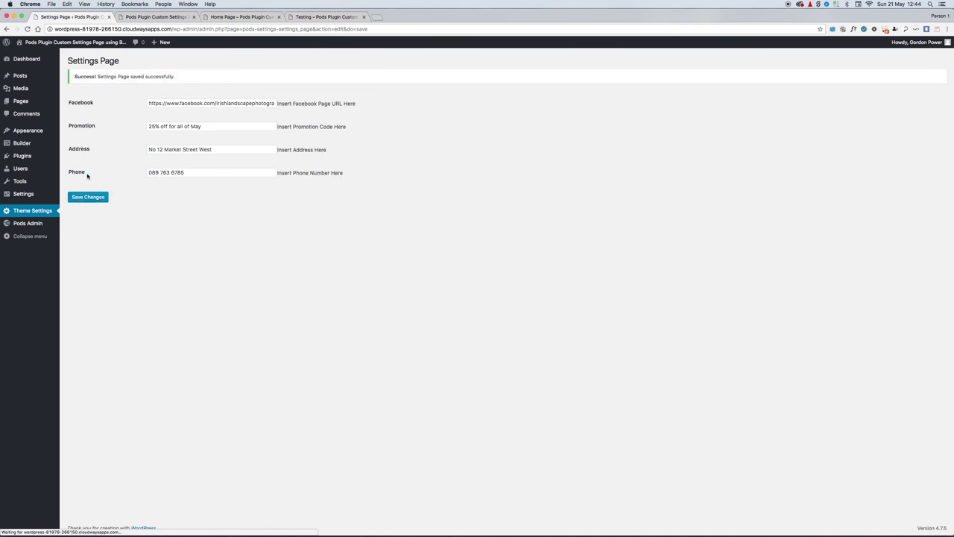
pyautogui.click(317, 17)
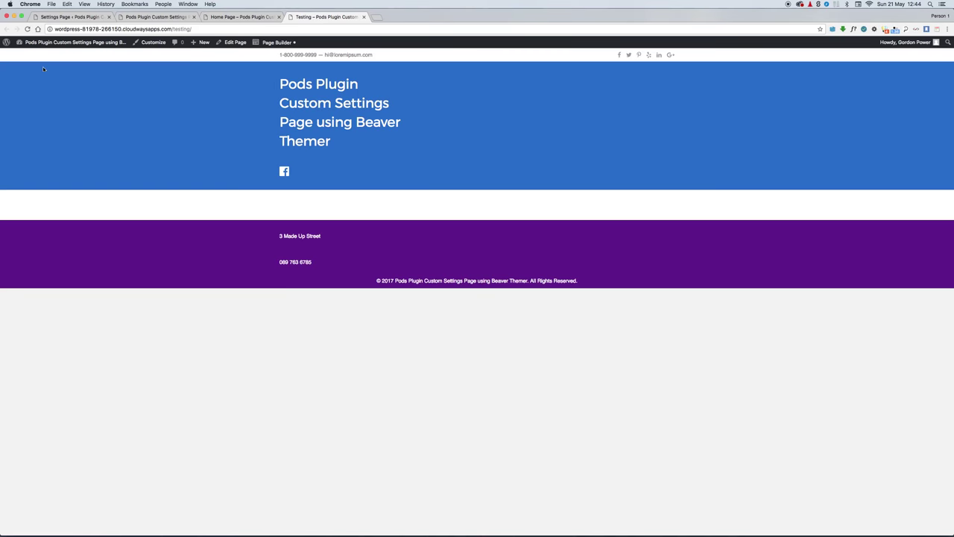
pyautogui.click(27, 29)
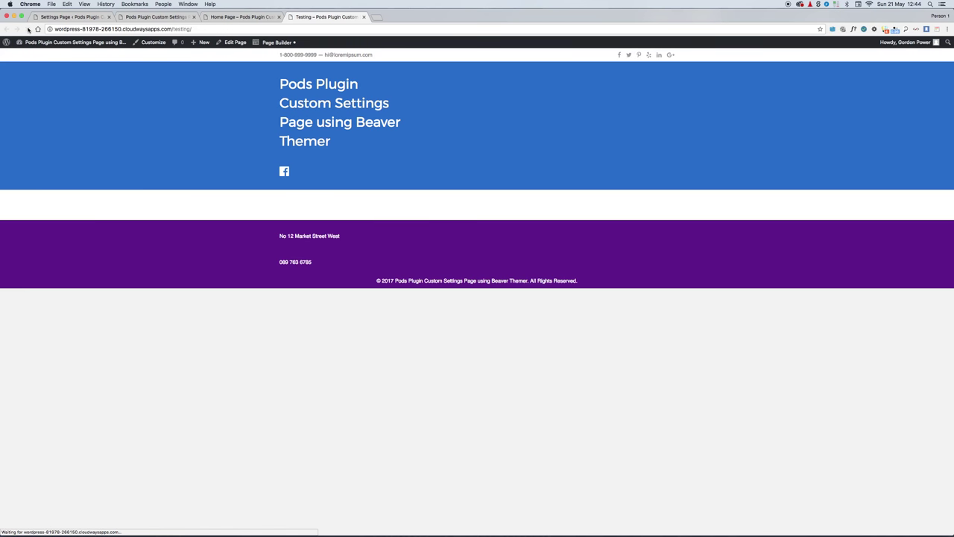